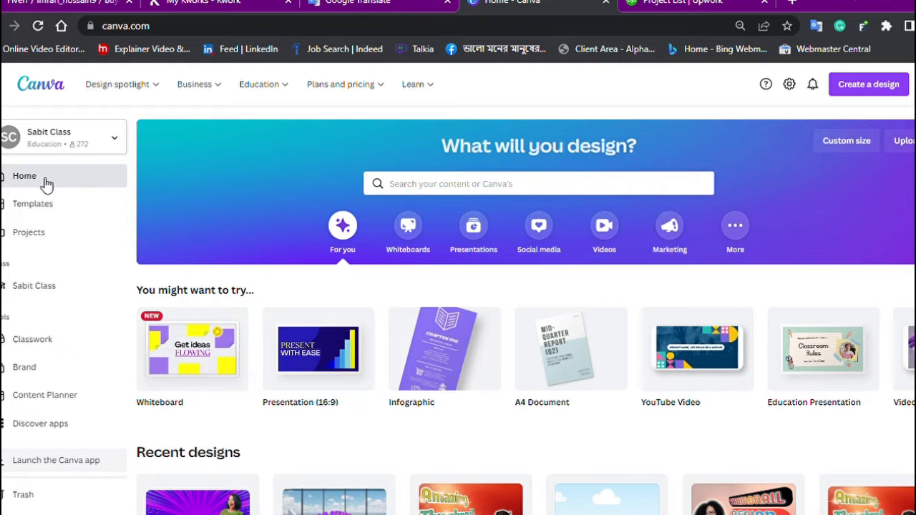
- Look through the recent designs and the suggested design types on the home page
scroll(322, 337, down, 8)
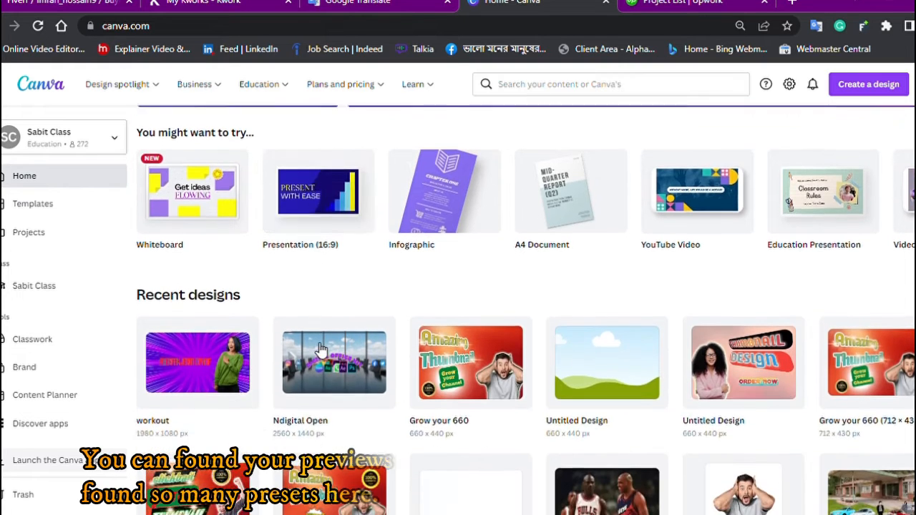
scroll(322, 350, down, 10)
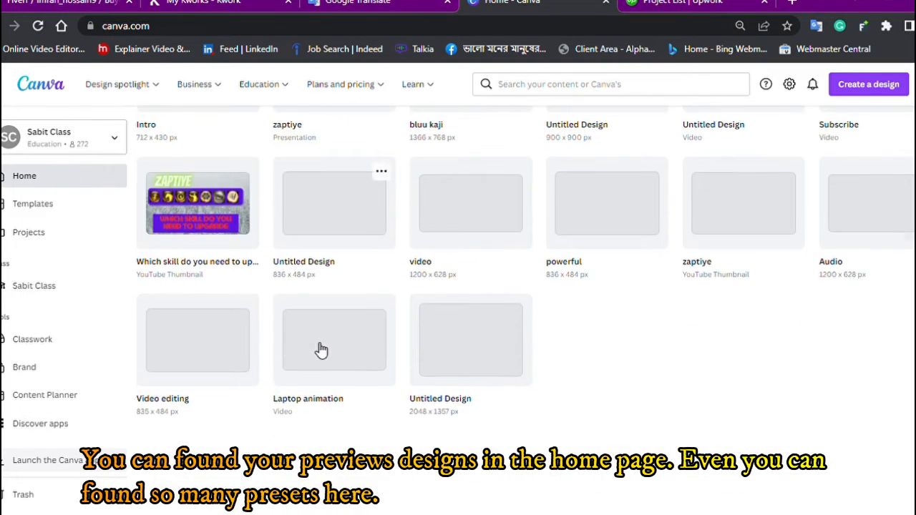
scroll(321, 350, up, 15)
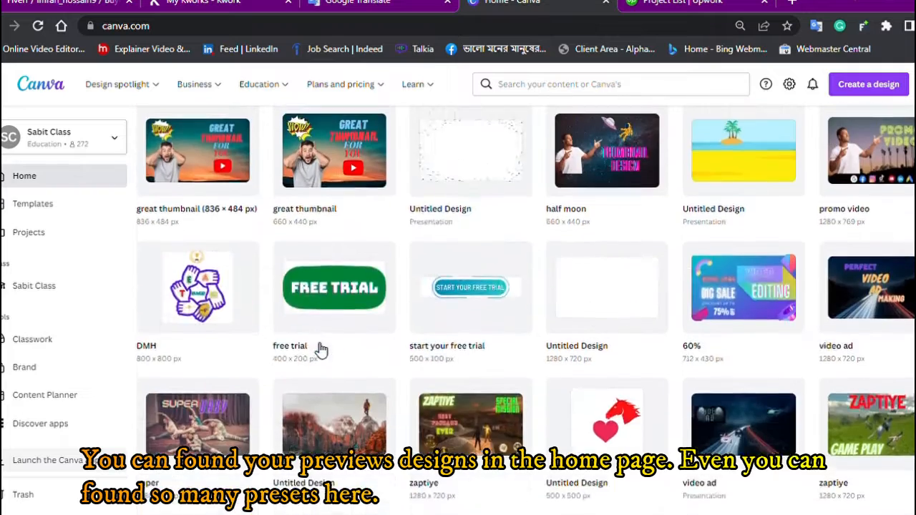
scroll(315, 343, up, 1)
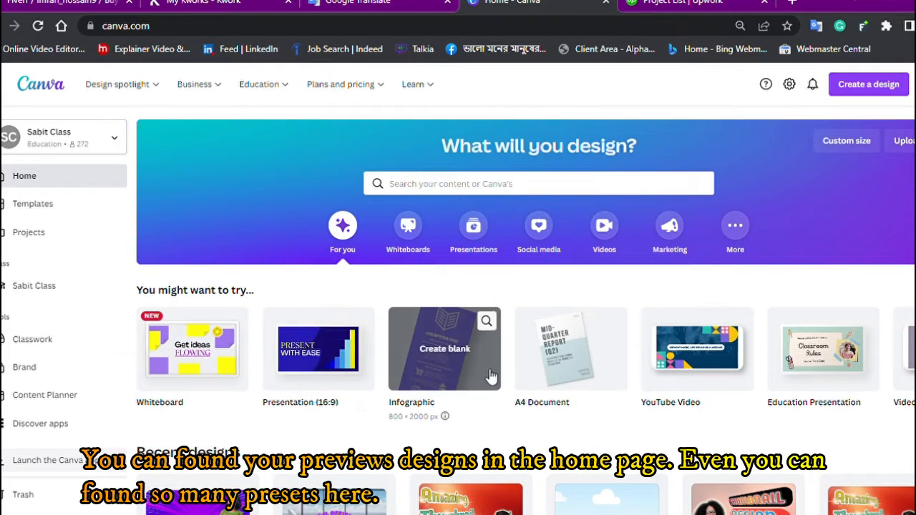
scroll(560, 339, right, 3)
scroll(560, 340, right, 3)
scroll(560, 339, left, 6)
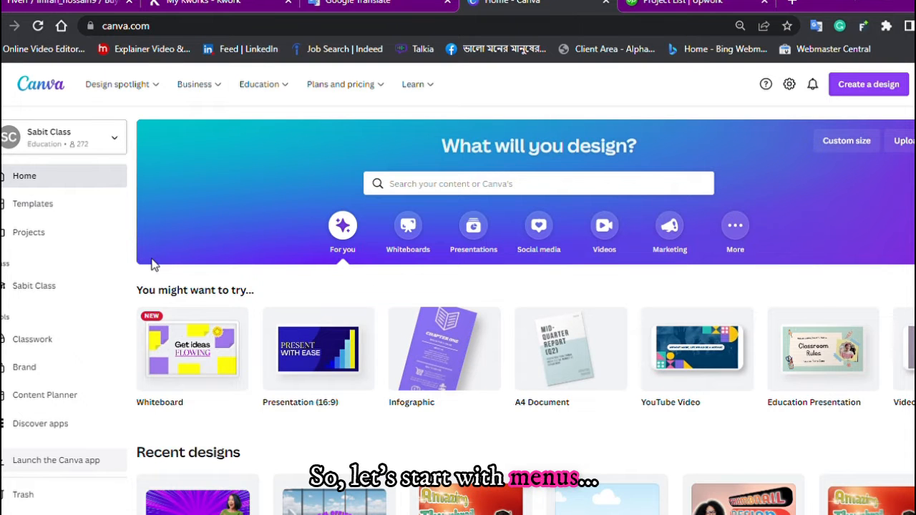
- Review the site's Design spotlight, Business, Education, and Plans and pricing offerings
click(136, 90)
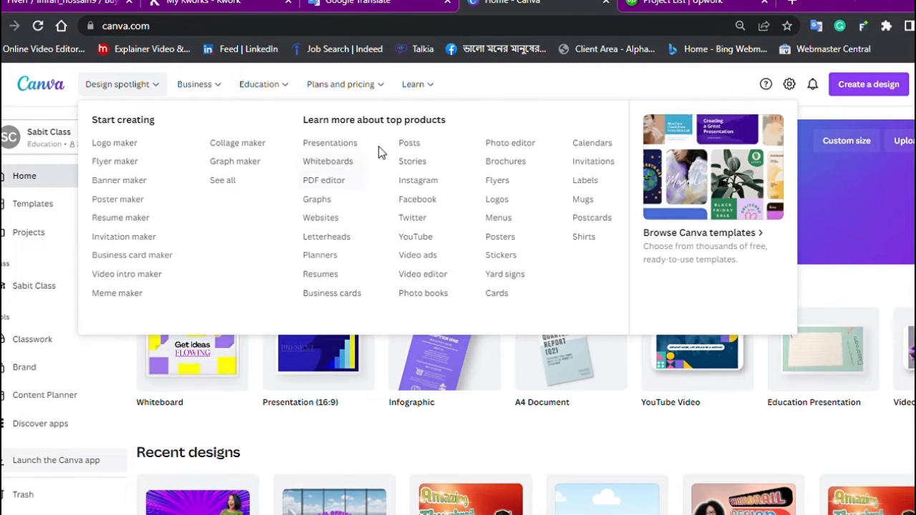
mouse_move(213, 86)
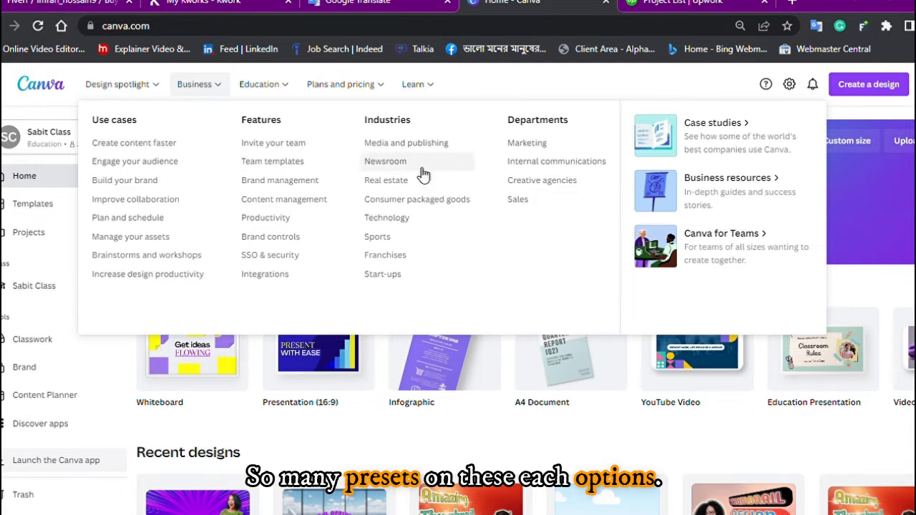
mouse_move(260, 87)
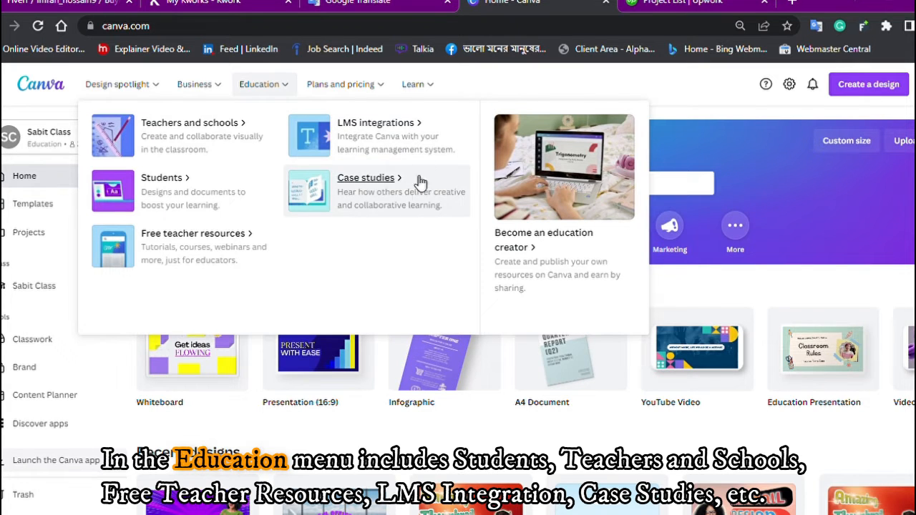
mouse_move(332, 98)
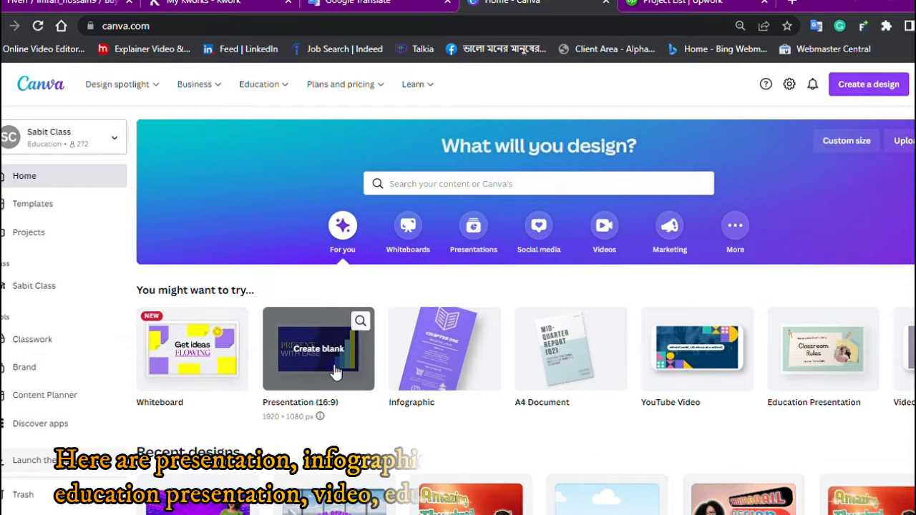
- Browse the full row of presets under "You might want to try..."
scroll(337, 371, right, 1)
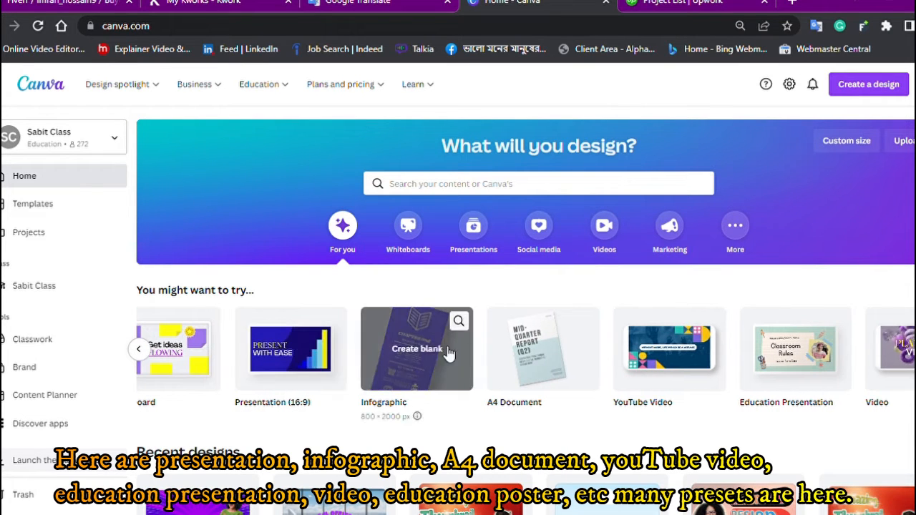
scroll(536, 349, right, 5)
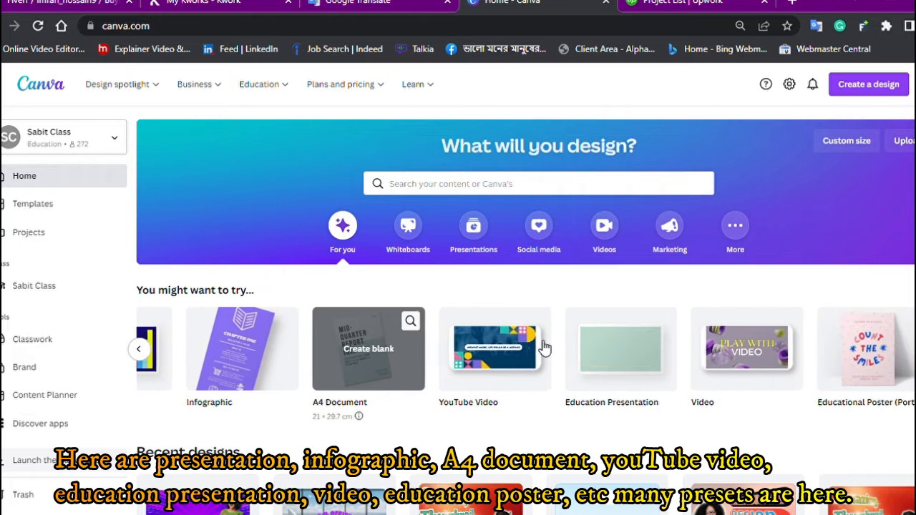
scroll(483, 353, right, 5)
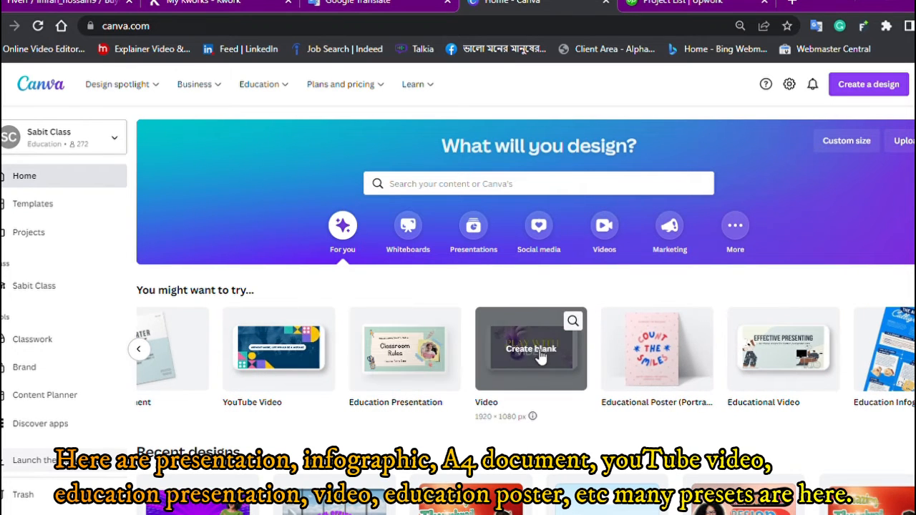
scroll(688, 352, right, 7)
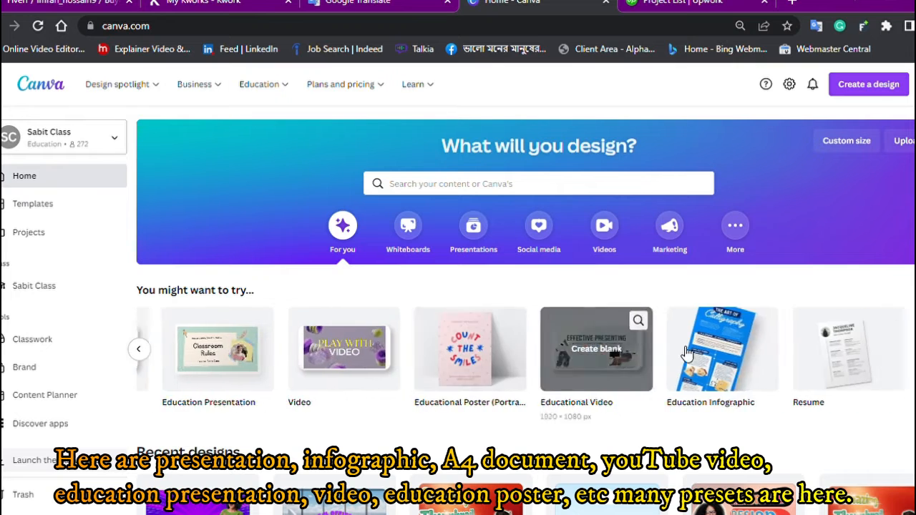
scroll(687, 352, right, 20)
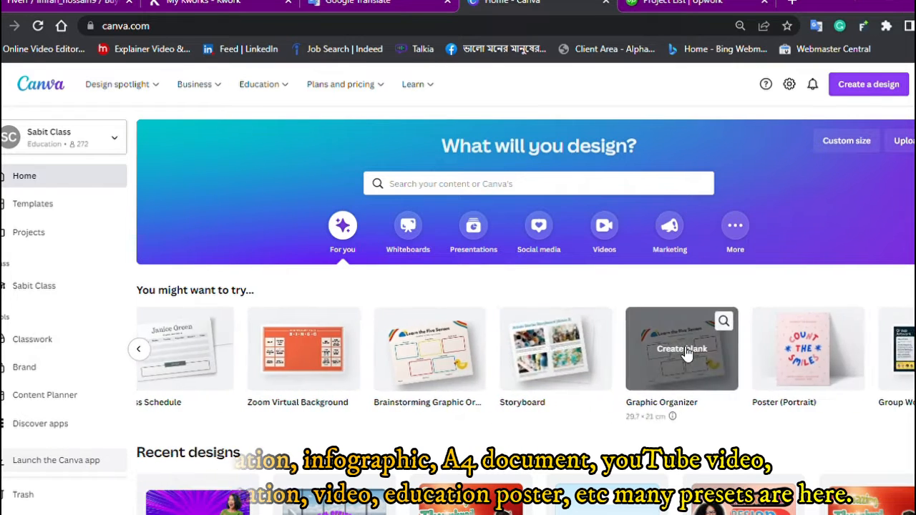
scroll(687, 353, left, 20)
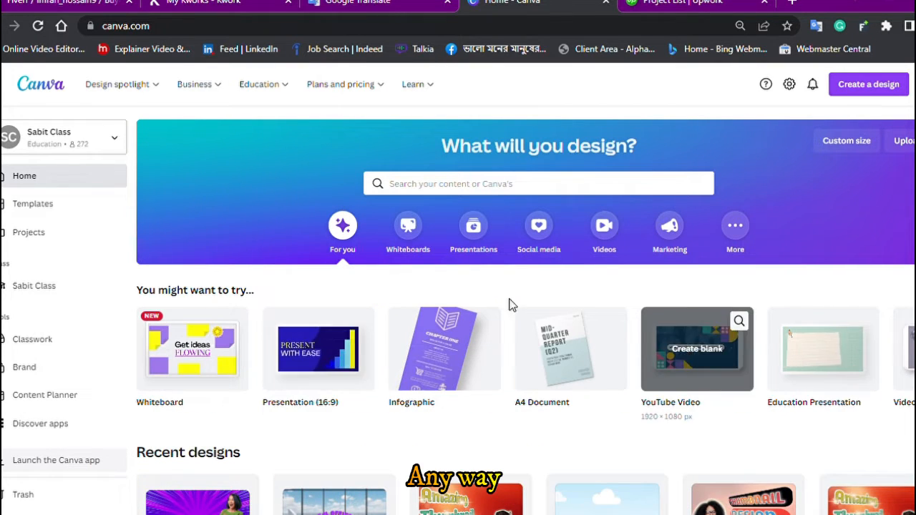
- Show the Whiteboards category and browse its design types and Team Whiteboards templates
click(412, 225)
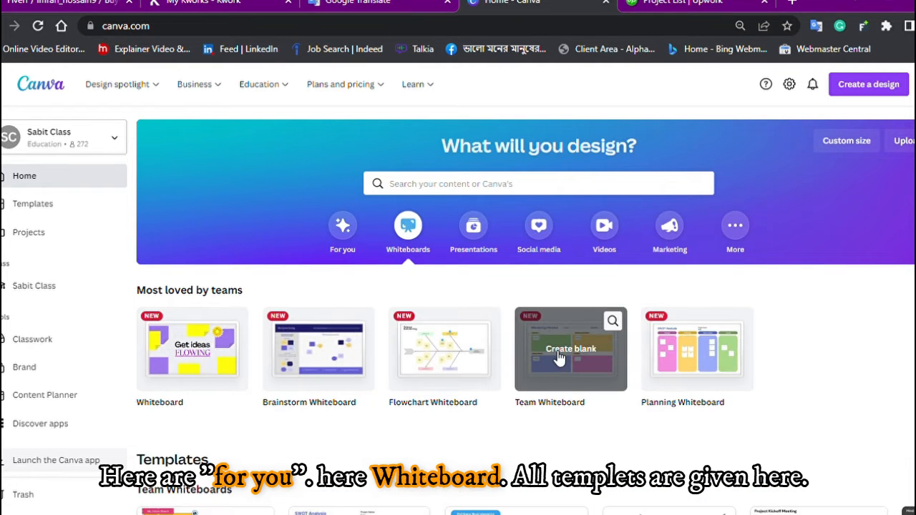
scroll(558, 358, down, 2)
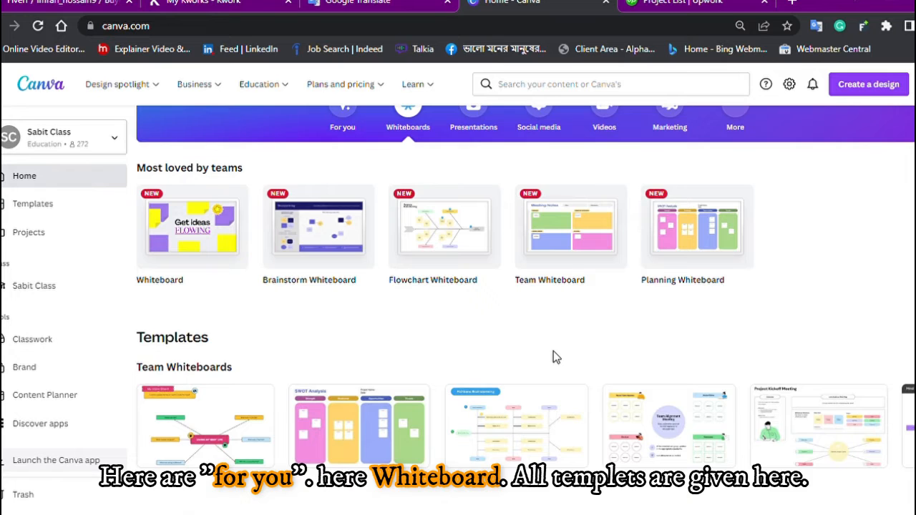
scroll(553, 356, up, 1)
scroll(553, 357, down, 1)
scroll(516, 415, right, 5)
scroll(518, 412, left, 2)
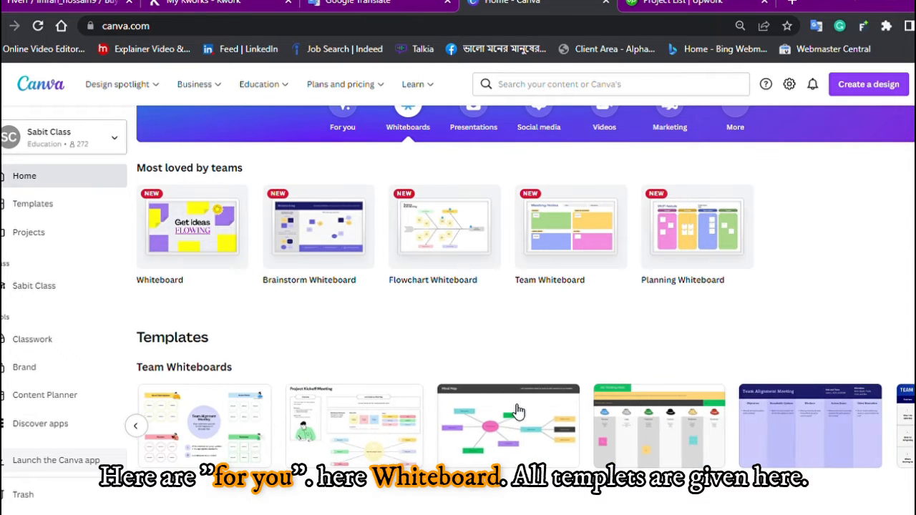
scroll(518, 411, up, 2)
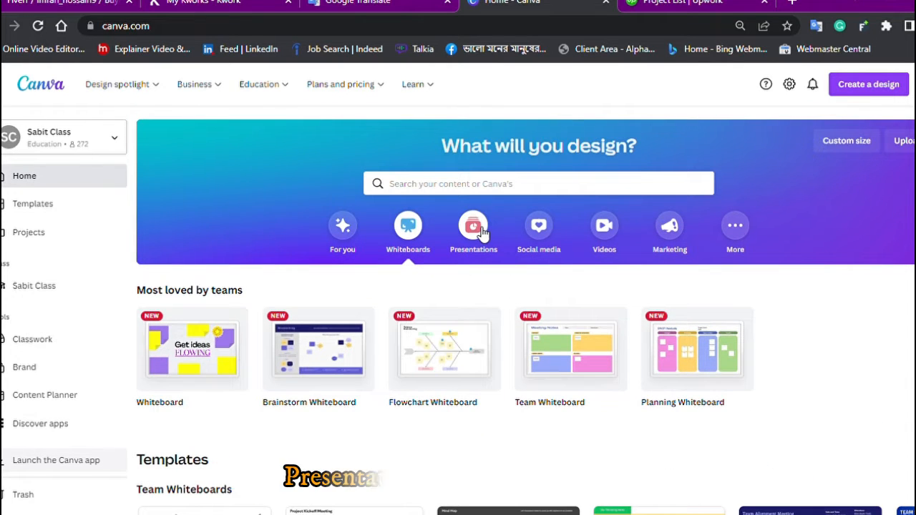
- Show the Presentations category and examine its formats and template groups, including Presentations (4:3) and Brainstorm Presentations
click(485, 234)
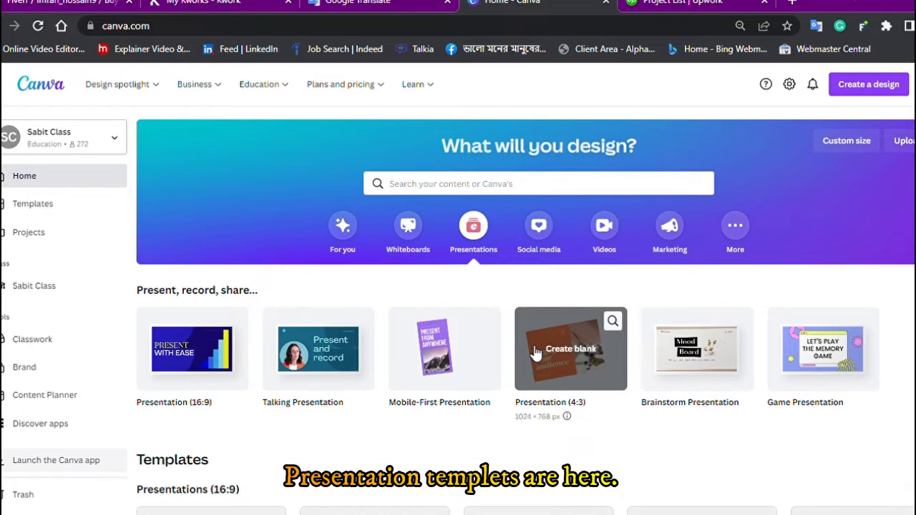
scroll(534, 351, down, 1)
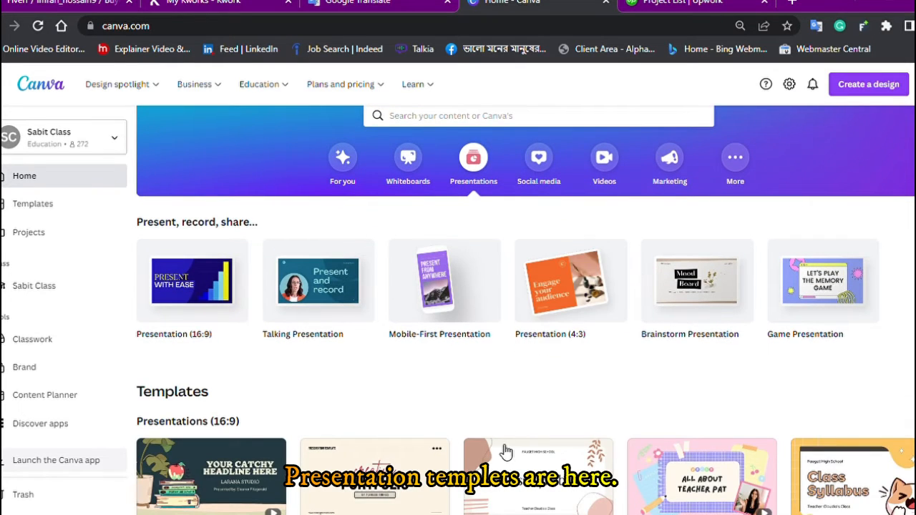
scroll(503, 450, down, 5)
scroll(504, 451, down, 3)
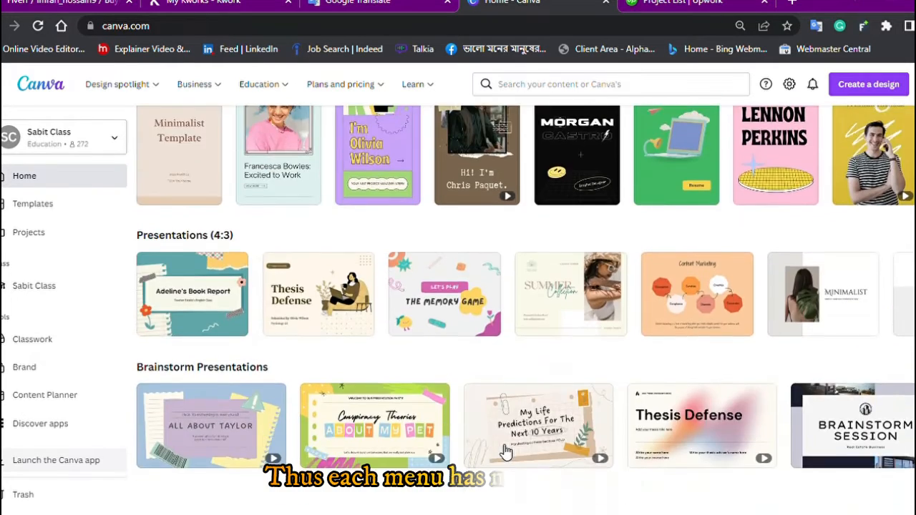
scroll(504, 451, up, 10)
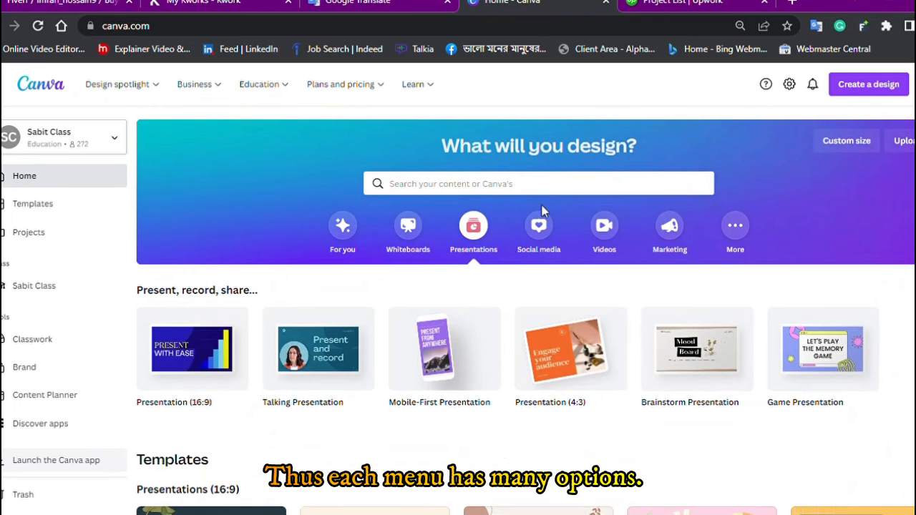
- Show the additional design categories and browse the "Try something new" presets and the templates listed below them
click(740, 227)
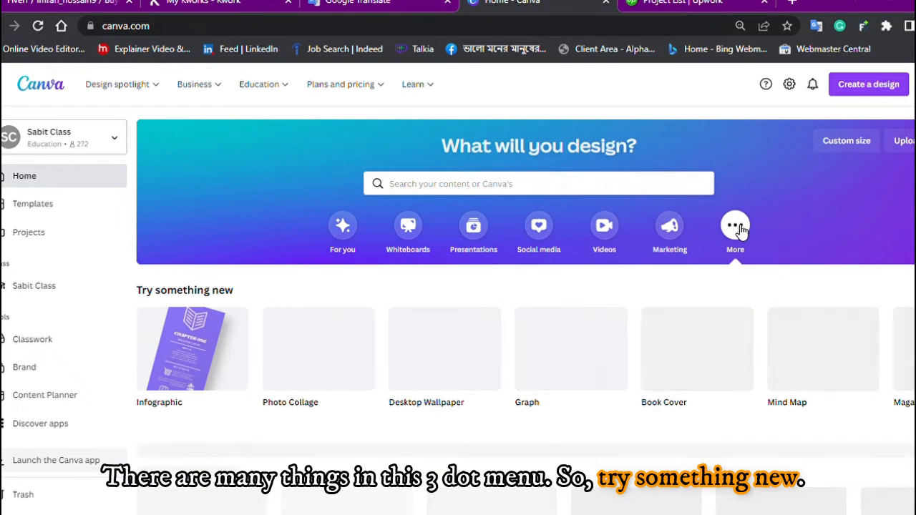
scroll(494, 349, right, 5)
scroll(497, 350, right, 7)
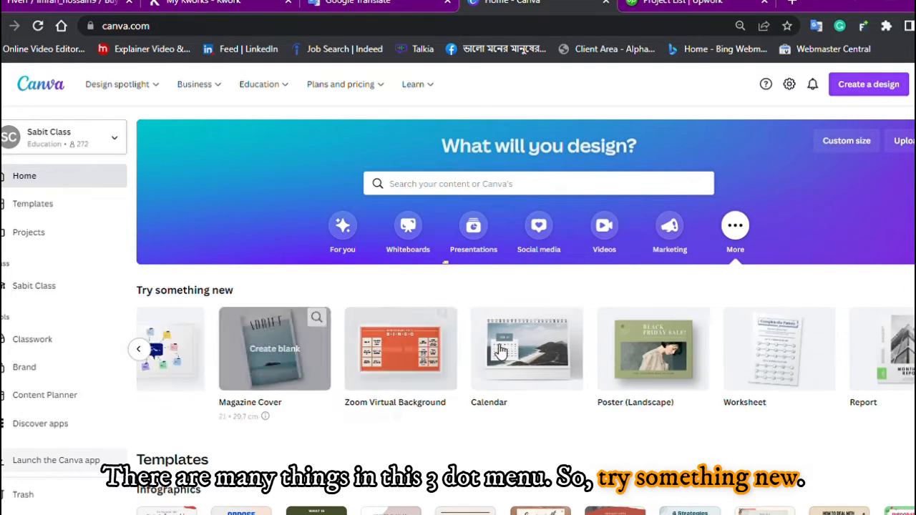
scroll(500, 351, left, 5)
scroll(500, 351, left, 5)
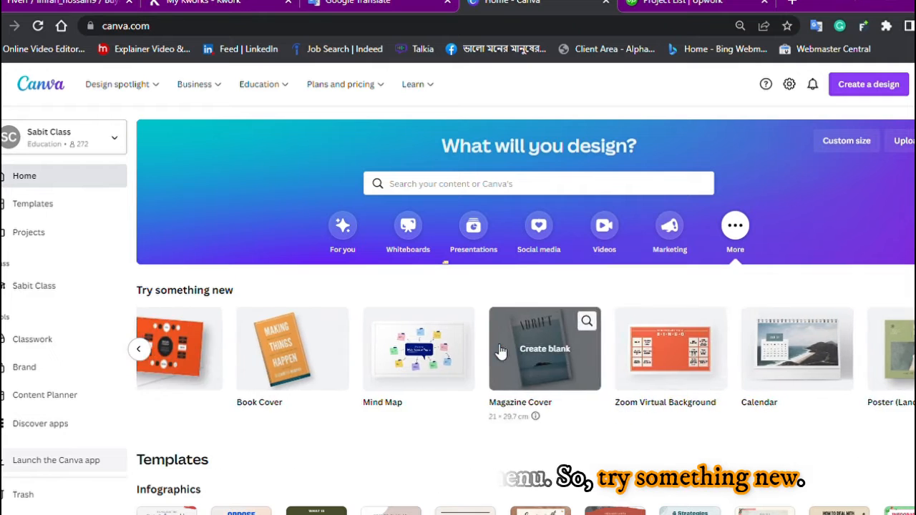
scroll(501, 350, down, 6)
scroll(501, 351, down, 4)
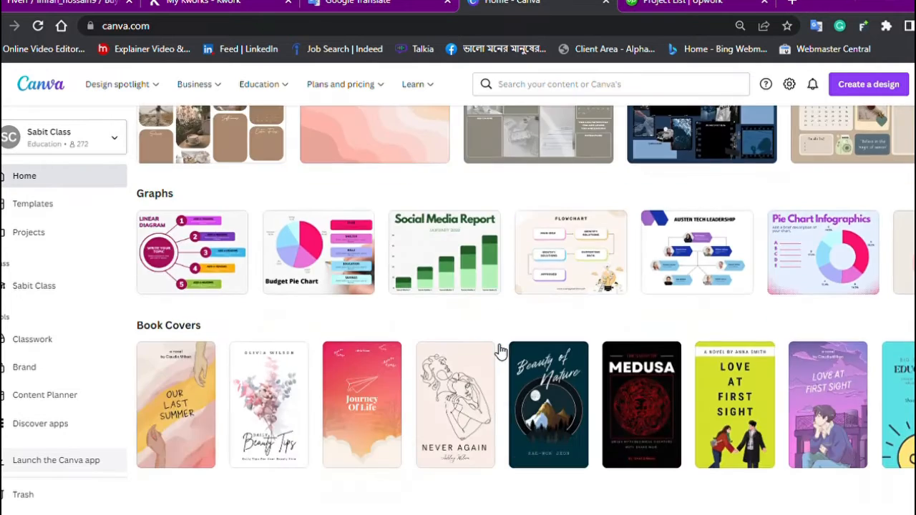
scroll(501, 350, up, 10)
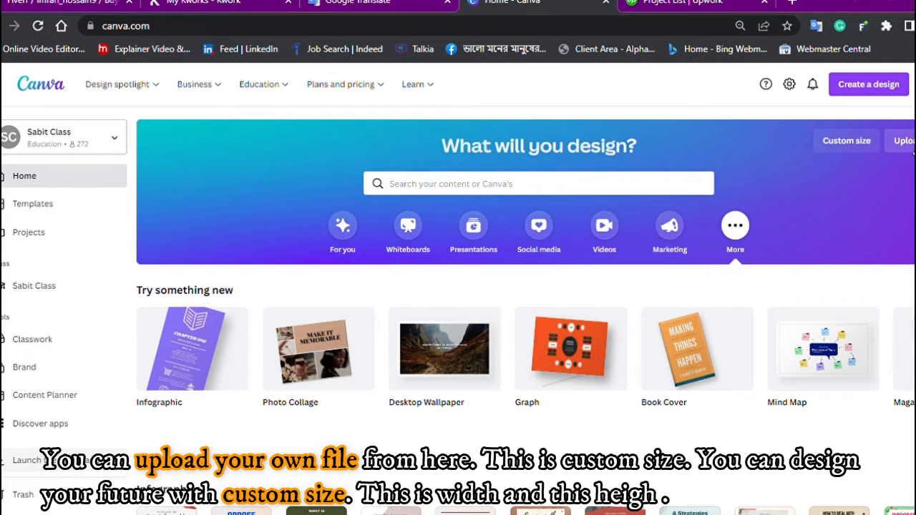
- Examine the custom size options for a new design: width, height and measurement unit
click(848, 143)
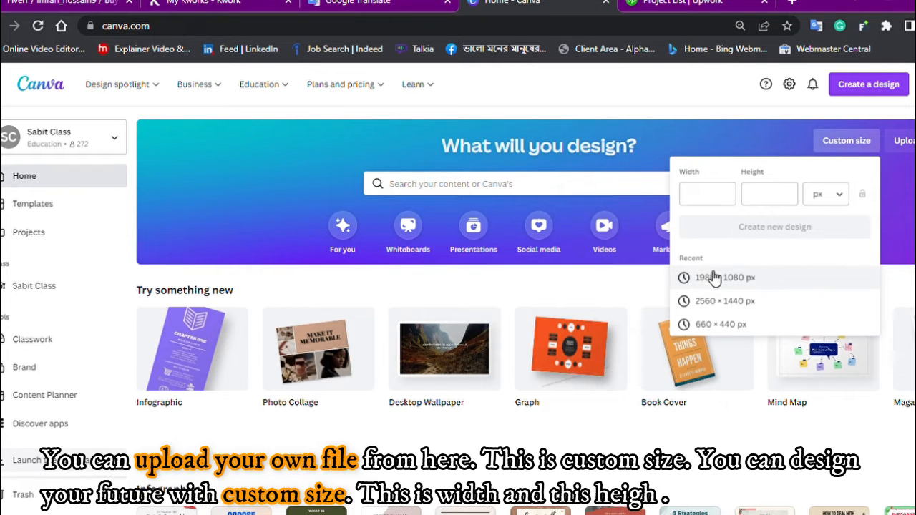
click(709, 196)
click(781, 202)
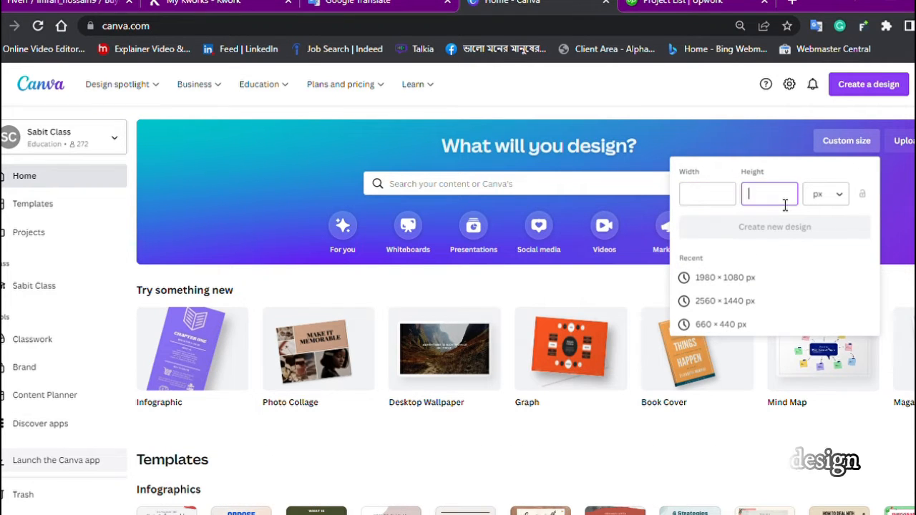
click(841, 196)
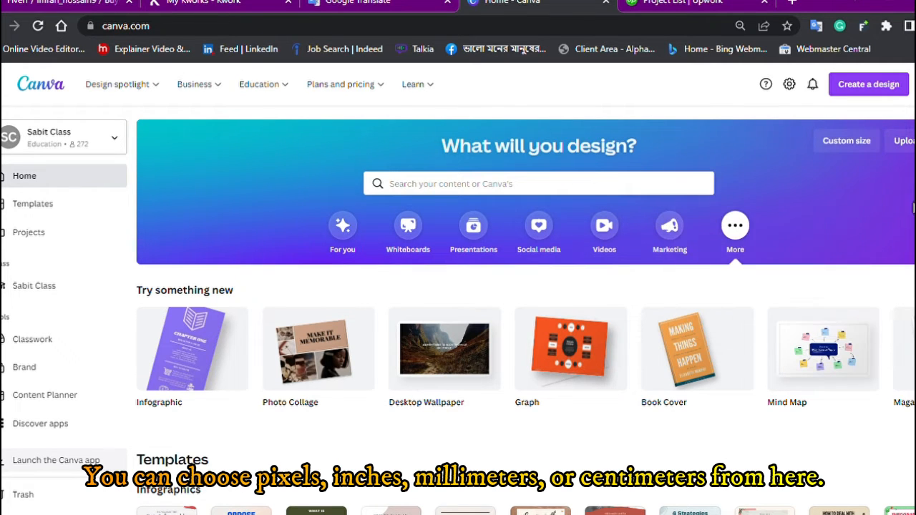
click(846, 140)
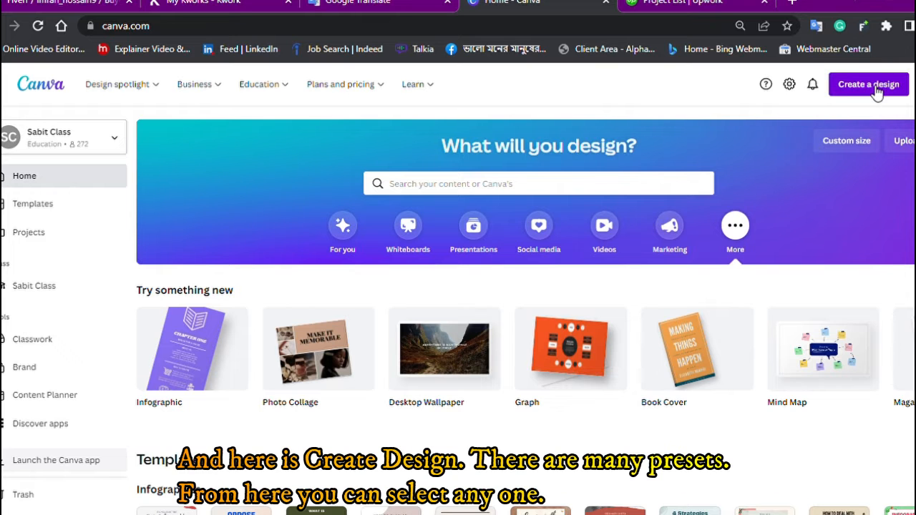
- Review the presets for creating a design and open the image Mango + Egg.jpg from the computer as a photo
click(874, 89)
scroll(758, 260, down, 5)
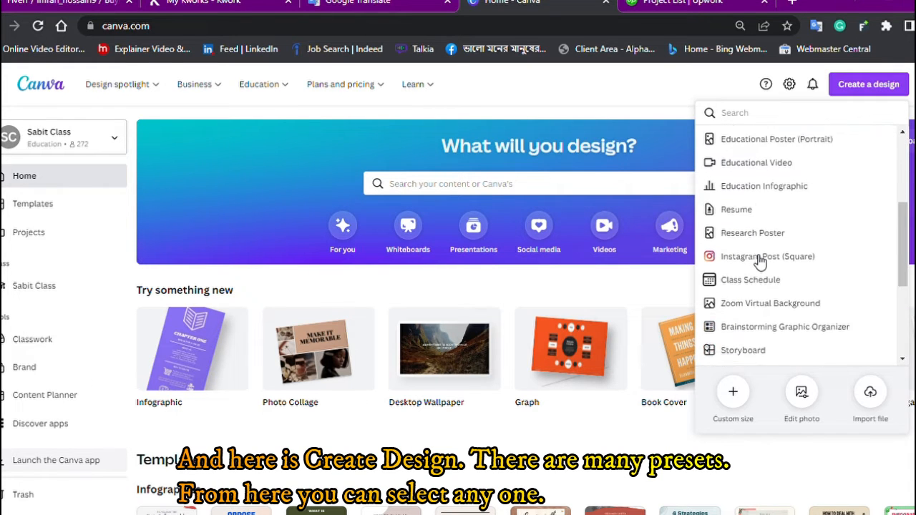
scroll(760, 262, down, 3)
scroll(760, 261, up, 5)
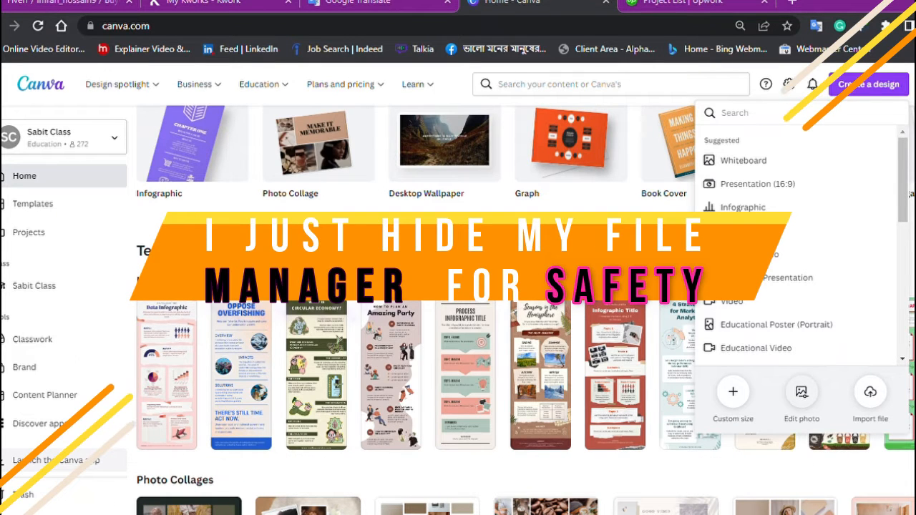
double_click(168, 130)
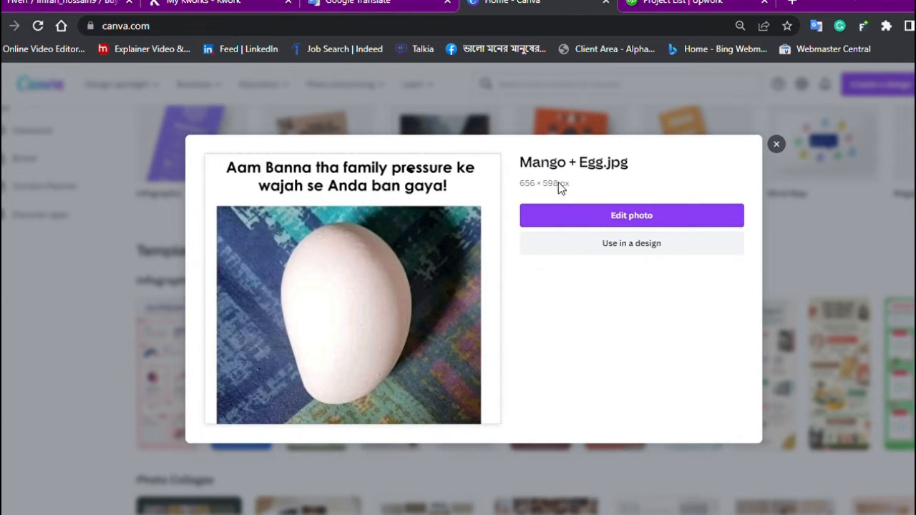
- Dismiss the Mango + Egg.jpg photo options and create a new design in the recent custom size 1980 × 1080 px
click(776, 144)
scroll(717, 207, up, 3)
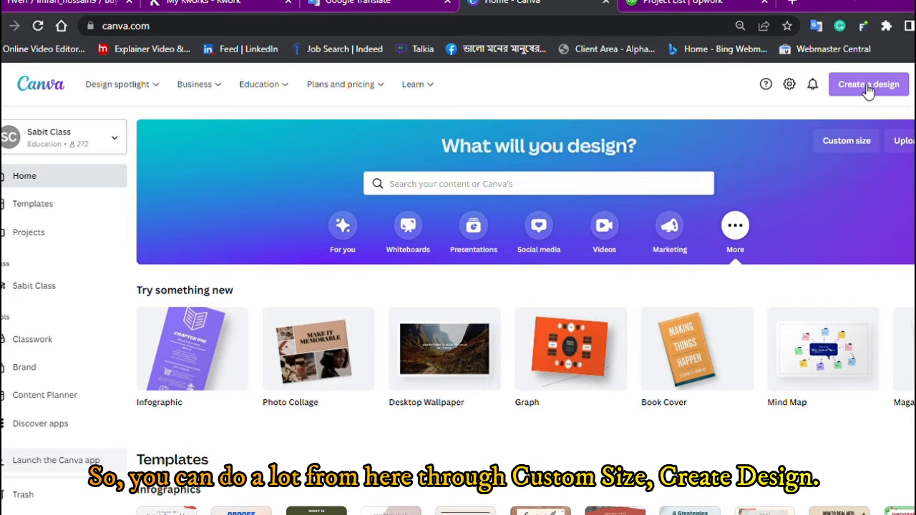
click(864, 143)
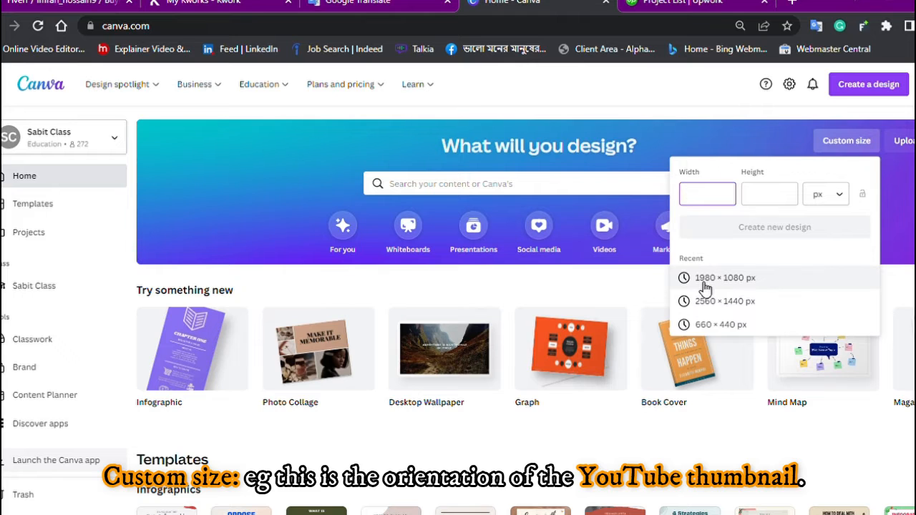
click(757, 283)
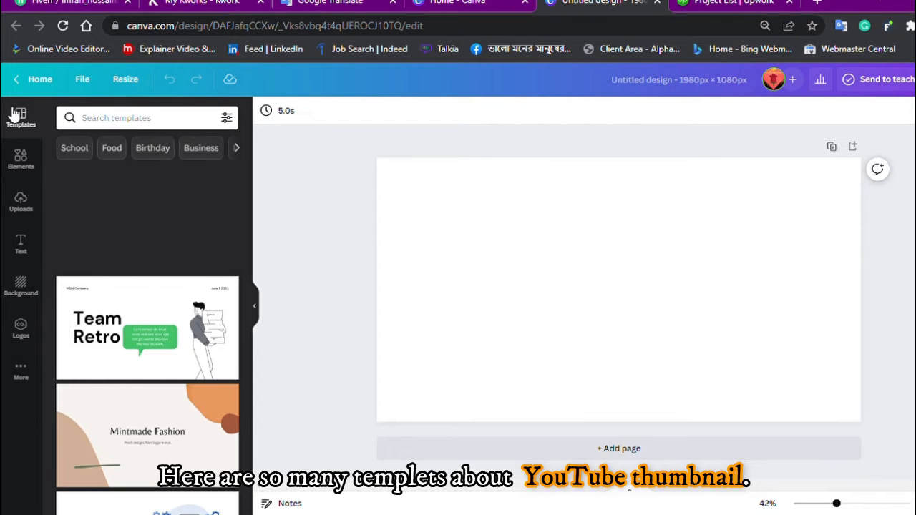
- Browse the templates offered for the blank design
scroll(114, 322, down, 10)
scroll(120, 352, down, 5)
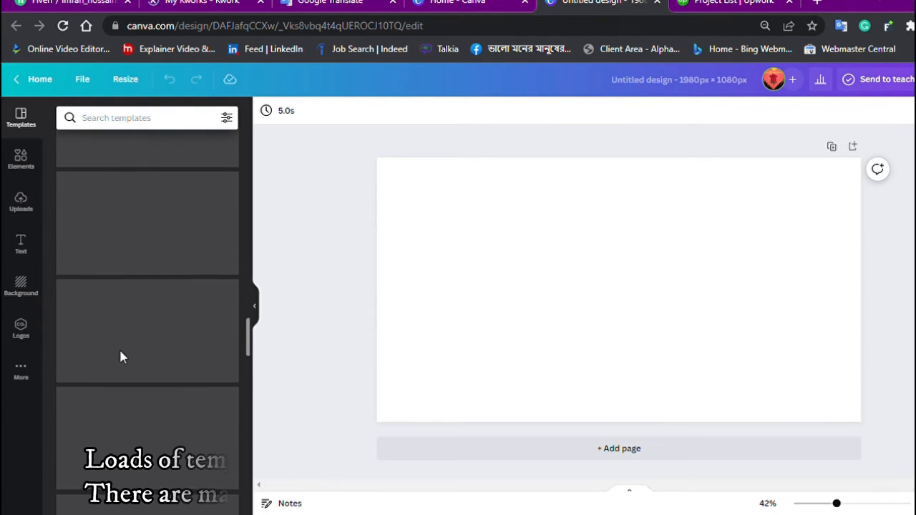
scroll(121, 356, down, 5)
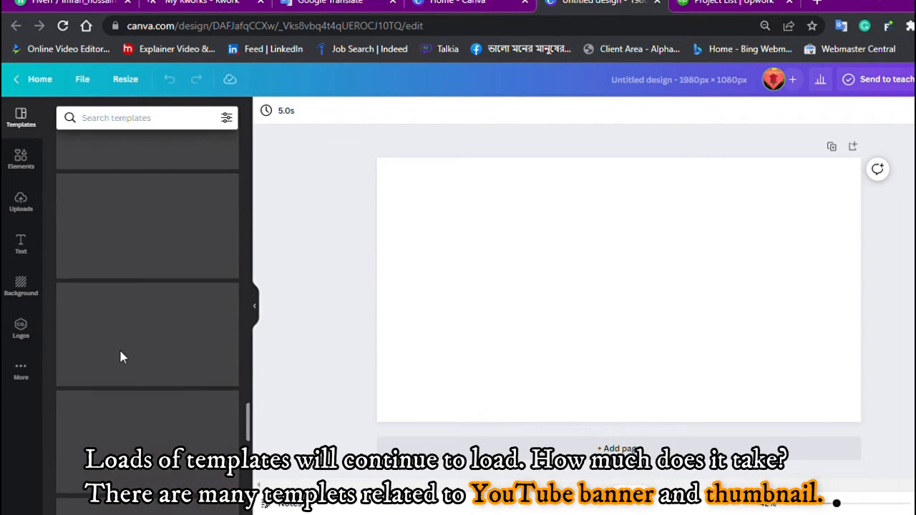
scroll(121, 358, up, 10)
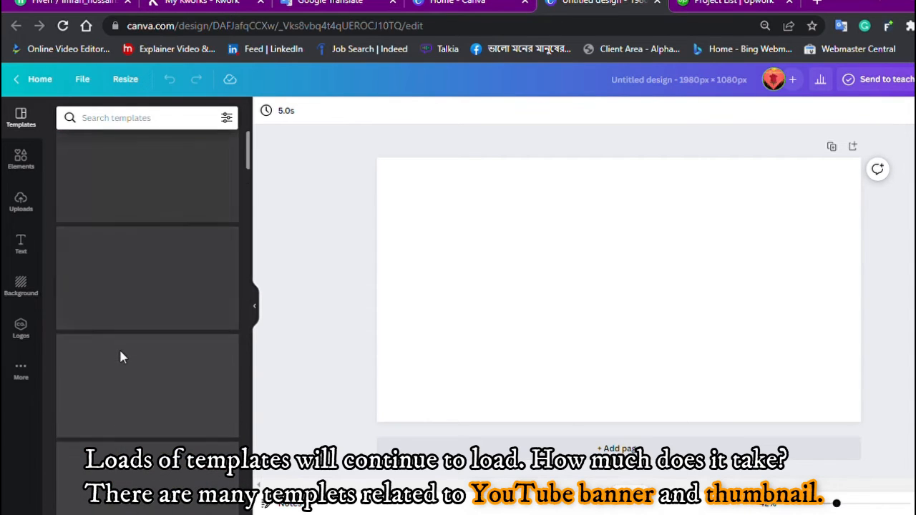
scroll(120, 357, up, 1)
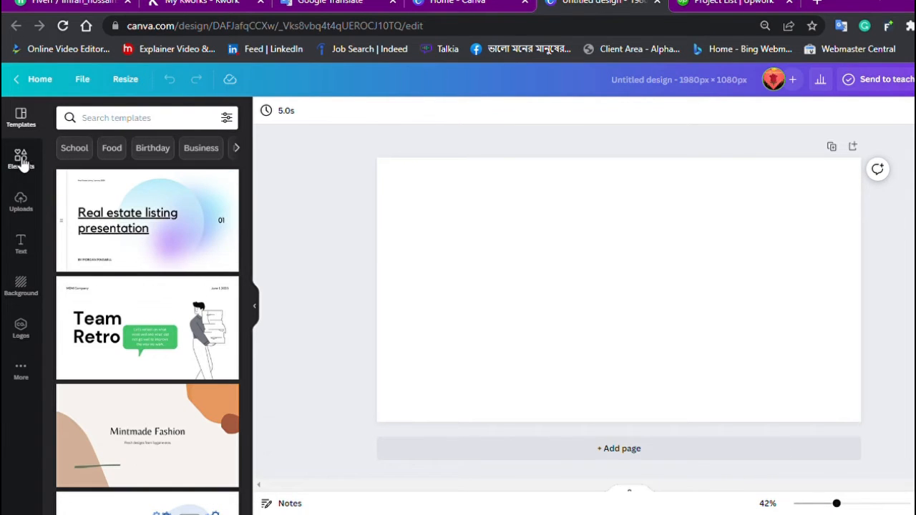
- Show the additional Canva content types and apps, and examine the groups from Popular down to Other apps
click(20, 370)
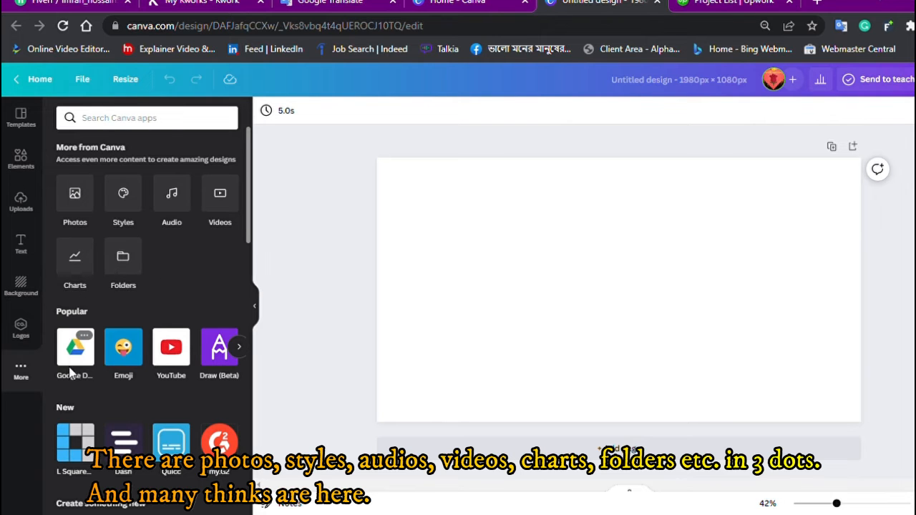
scroll(178, 379, down, 10)
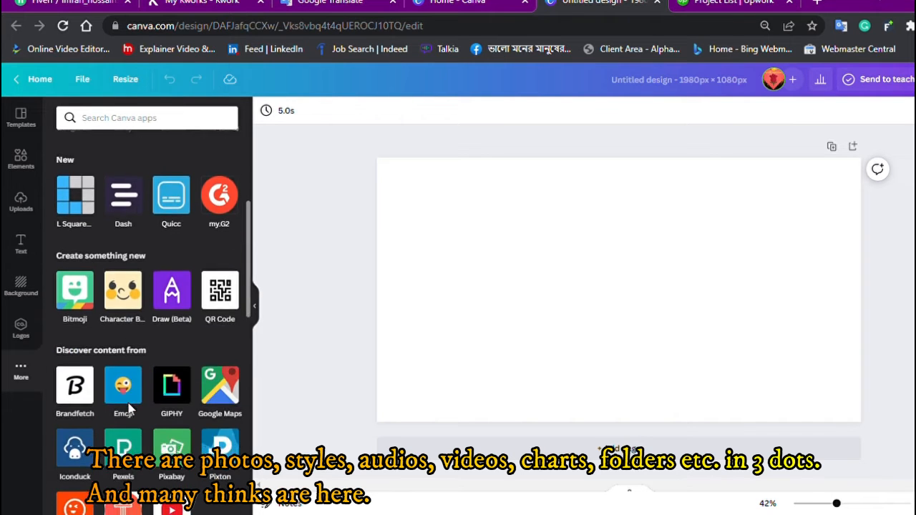
scroll(130, 404, down, 3)
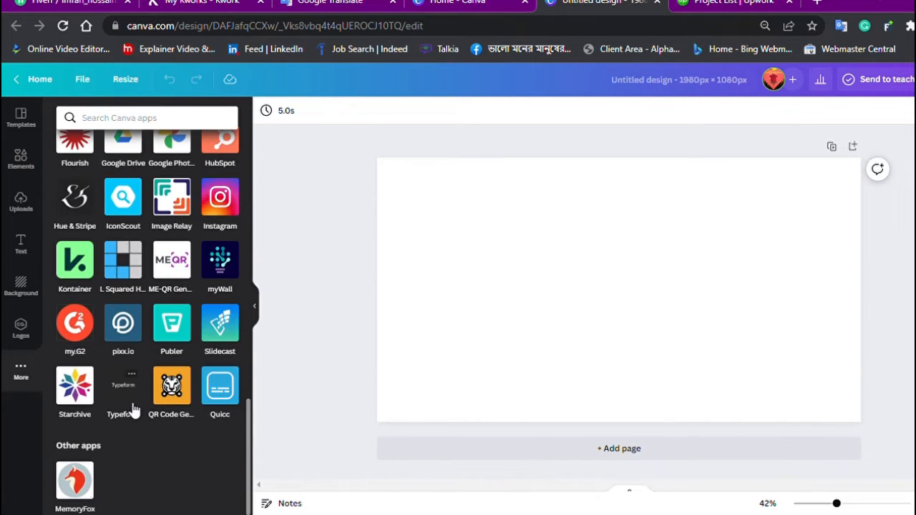
scroll(132, 407, up, 15)
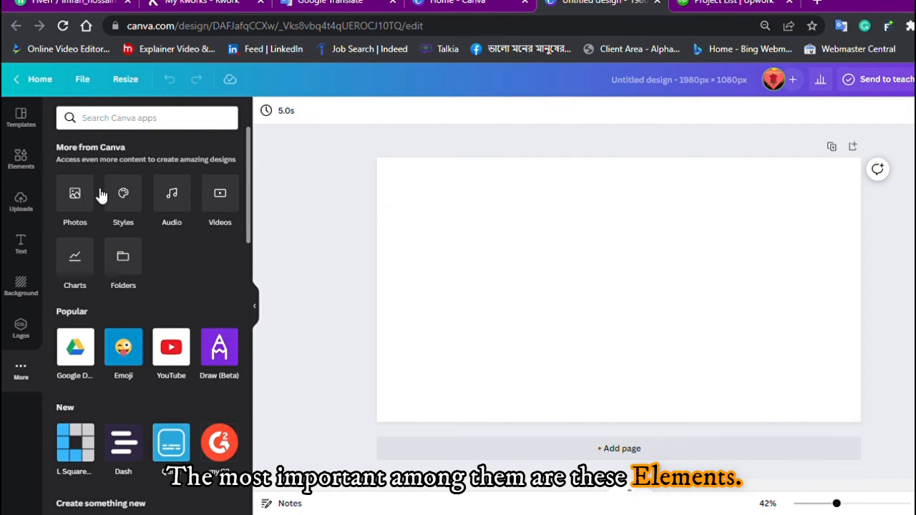
- Add the orange and purple mushroom photo from the Photos group of the elements library to the blank page
click(22, 158)
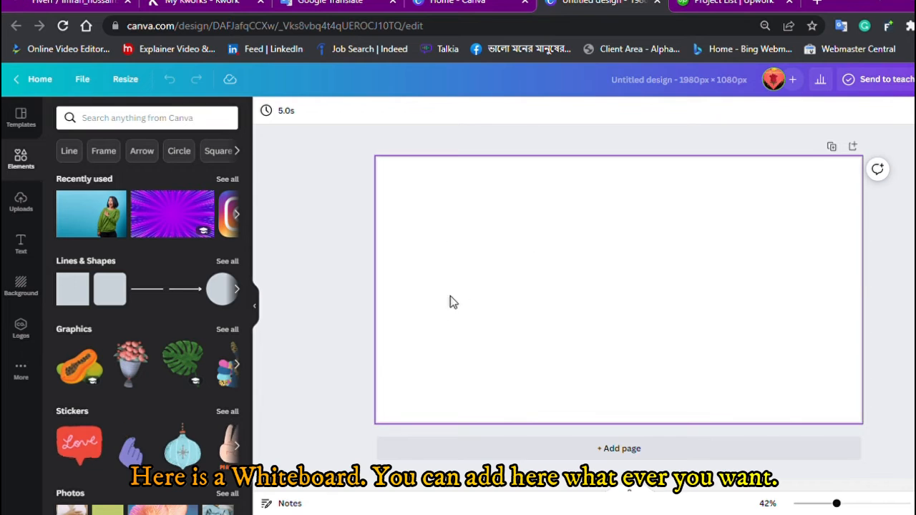
scroll(125, 450, down, 3)
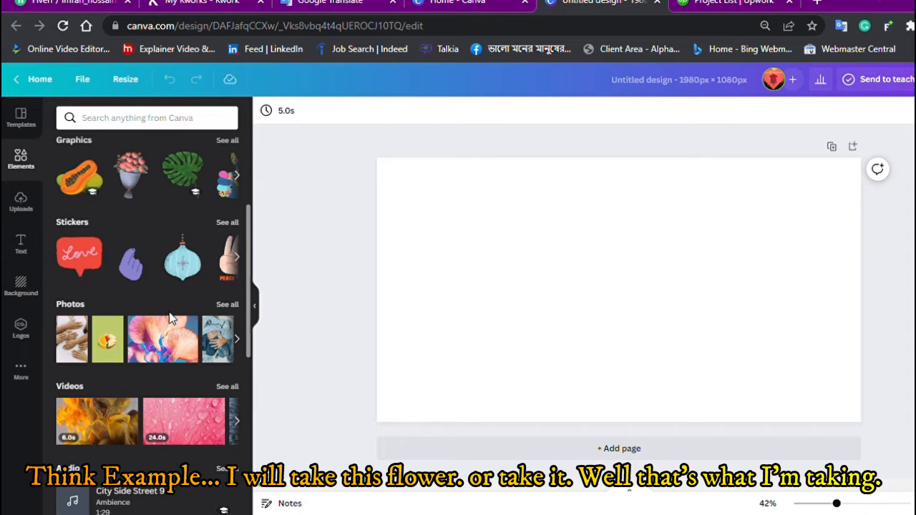
click(174, 336)
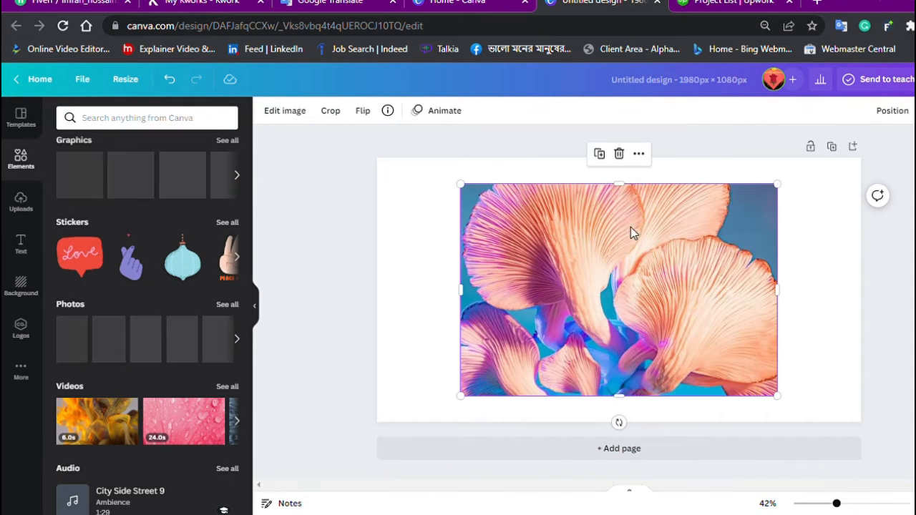
- Enlarge the mushroom photo toward the page's upper-left and lower-right corners until it covers the whole page
drag(460, 185, 367, 190)
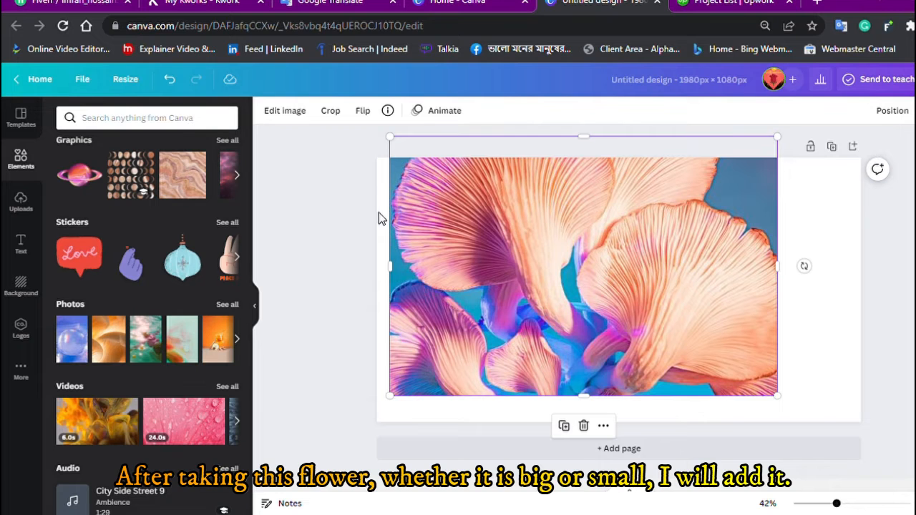
drag(395, 268, 380, 279)
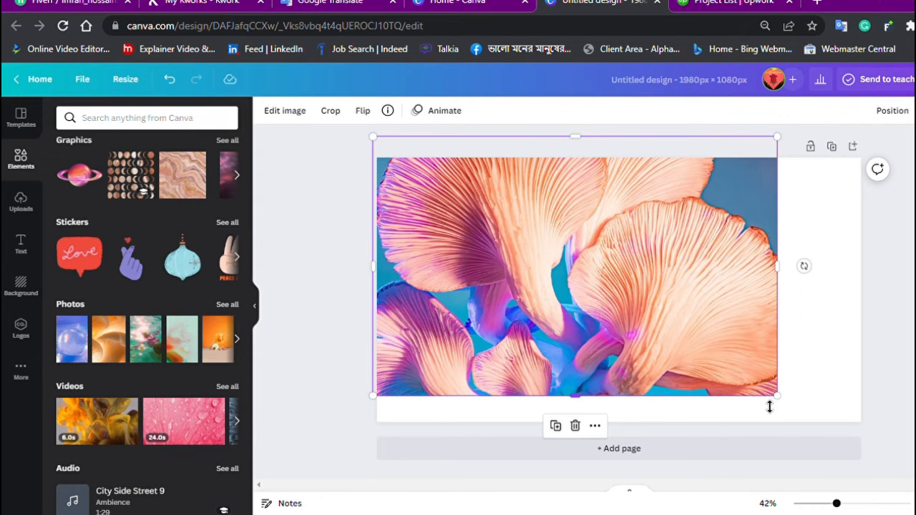
drag(779, 401, 881, 425)
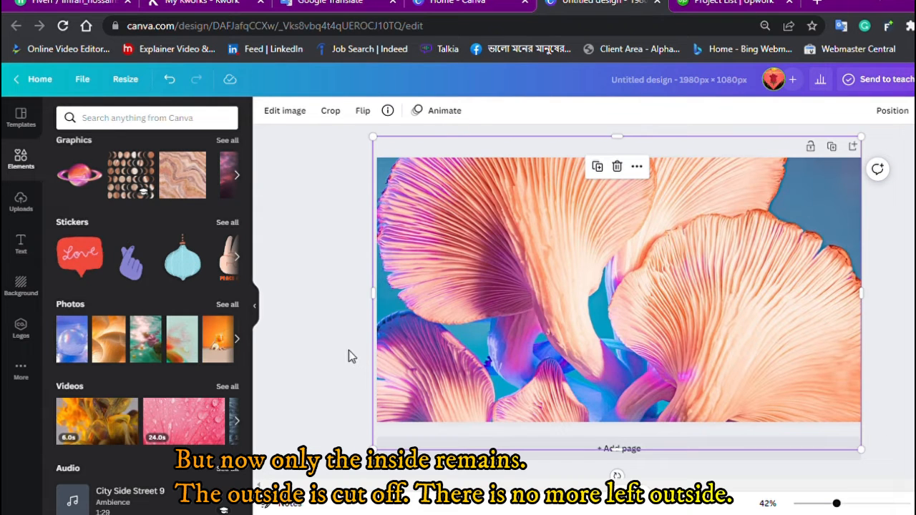
click(330, 348)
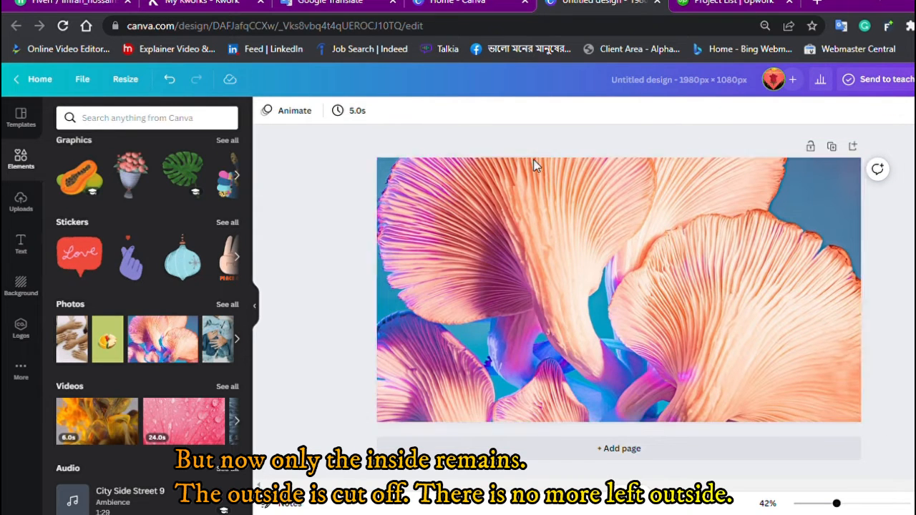
click(435, 243)
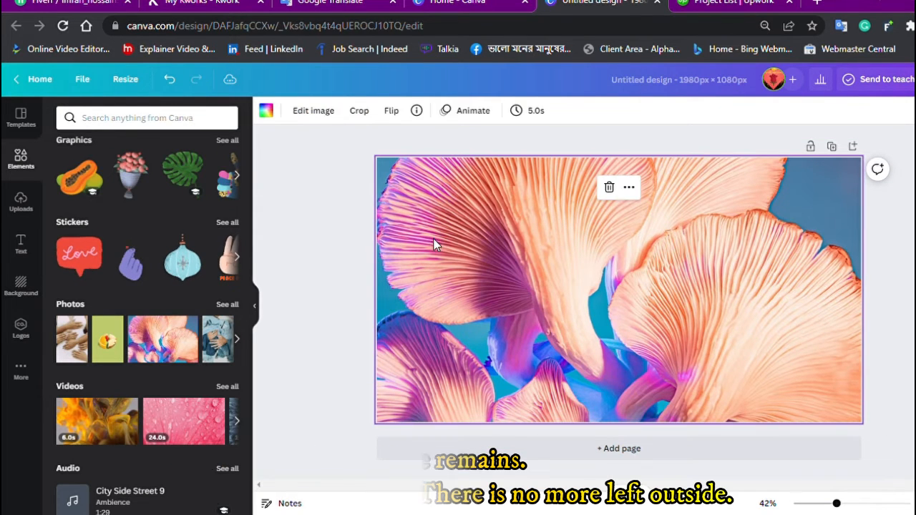
click(308, 307)
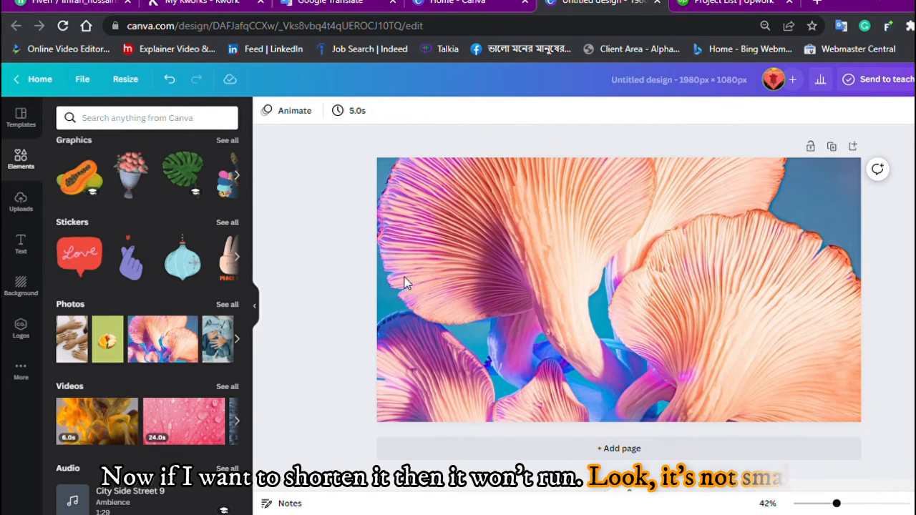
- Open the image editing options for the mushroom photo and examine the adjustments, filters, tools and effects
click(481, 304)
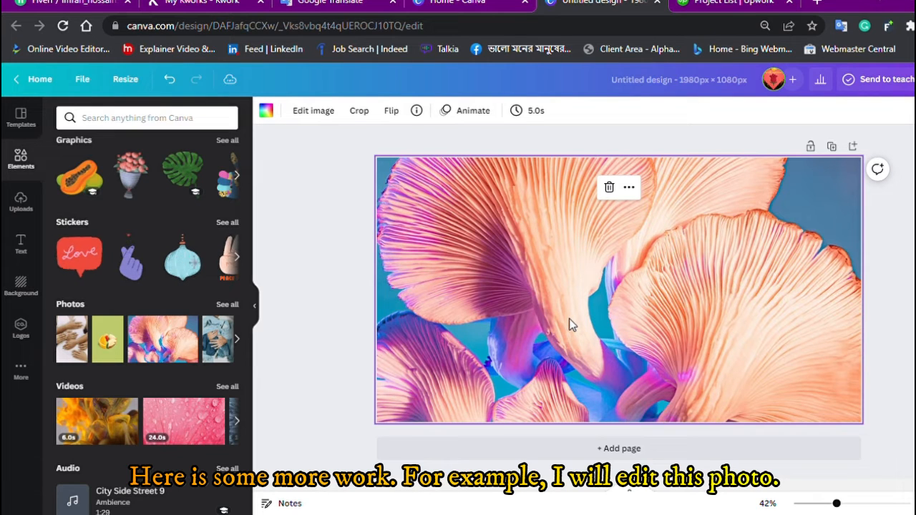
click(309, 111)
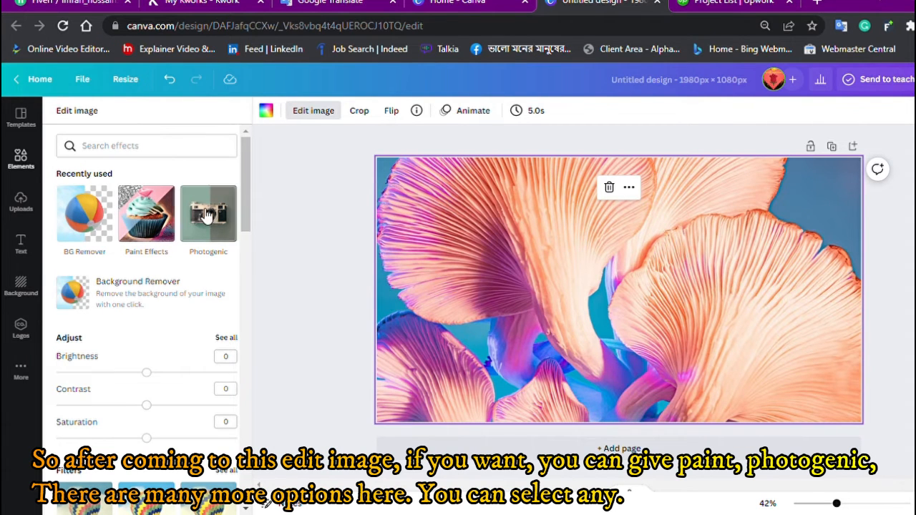
scroll(137, 387, down, 8)
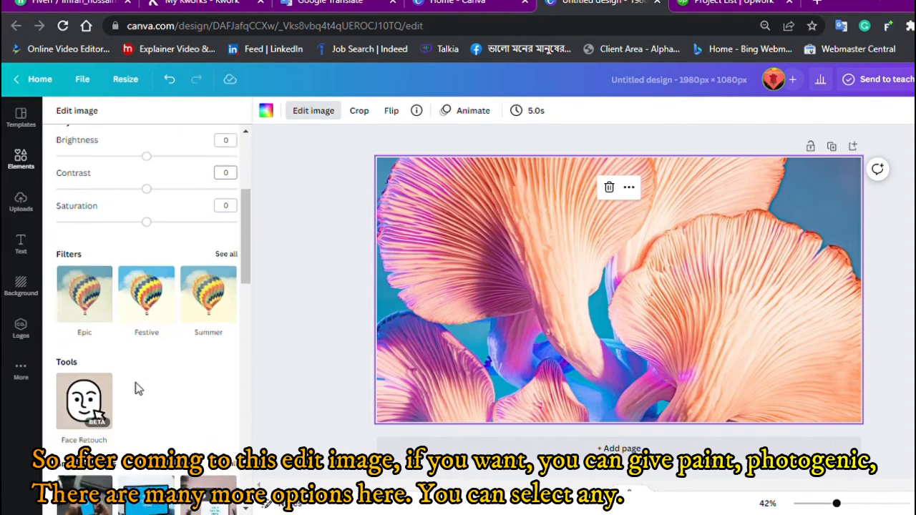
scroll(137, 387, down, 10)
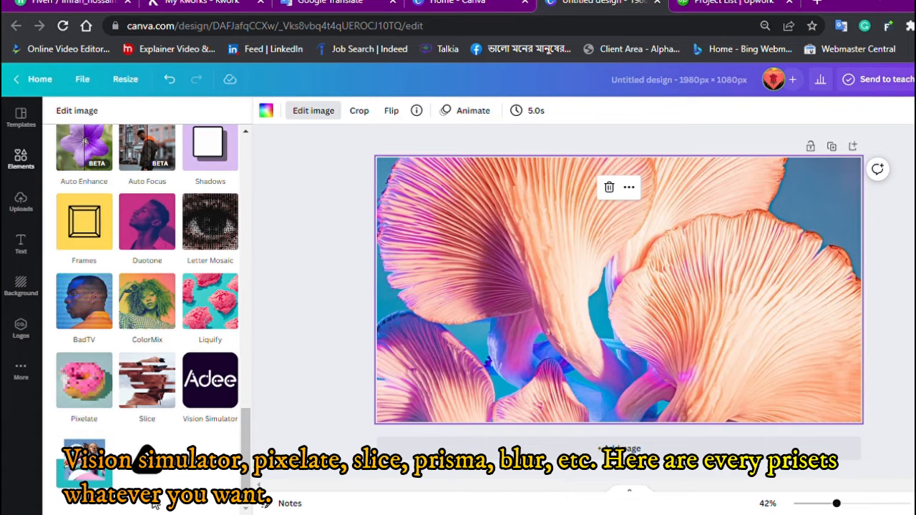
scroll(163, 369, up, 4)
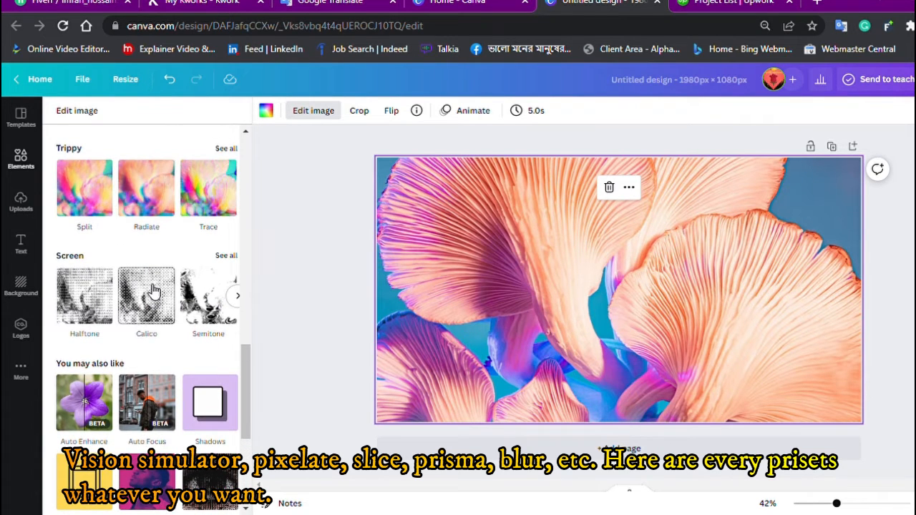
scroll(150, 294, up, 6)
scroll(152, 290, up, 3)
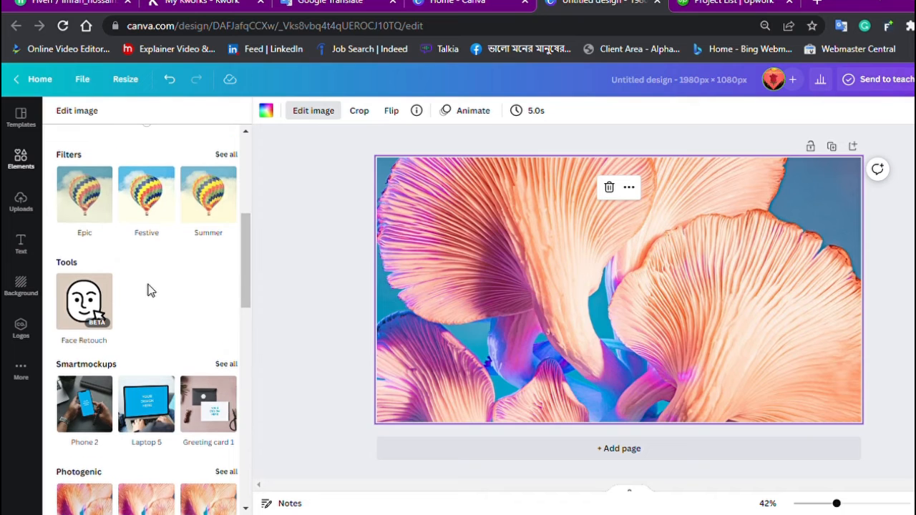
- Examine the Smartmockups available for the photo, including laptop, greeting card, book, T-shirt, hoodie, mug and phone
scroll(148, 292, down, 3)
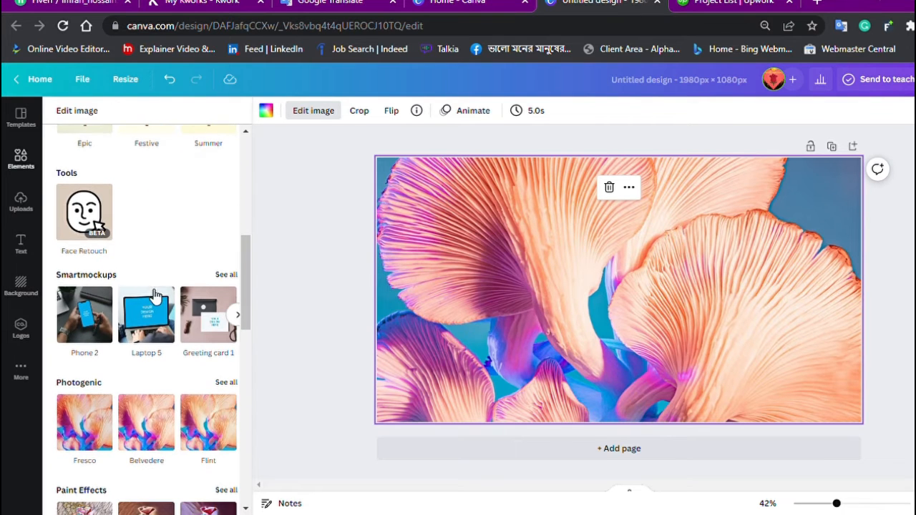
scroll(214, 323, right, 5)
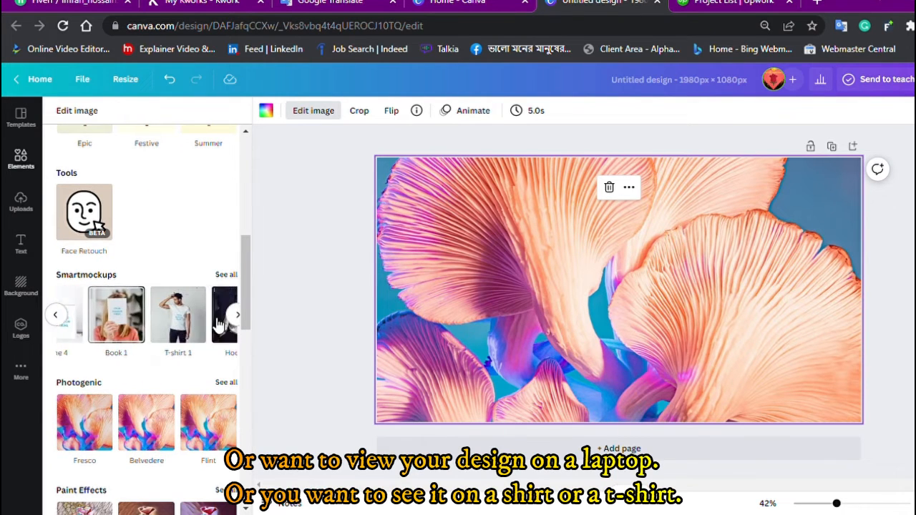
scroll(218, 324, left, 5)
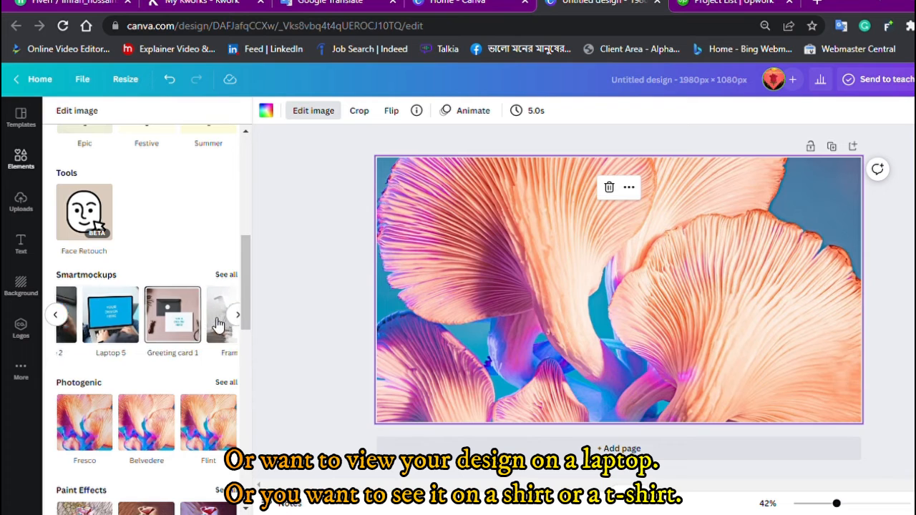
scroll(218, 324, right, 5)
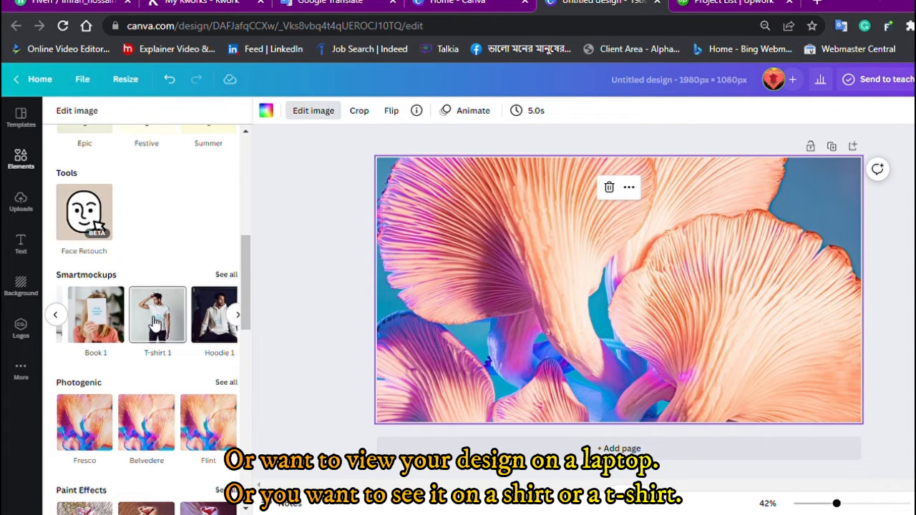
scroll(154, 322, right, 3)
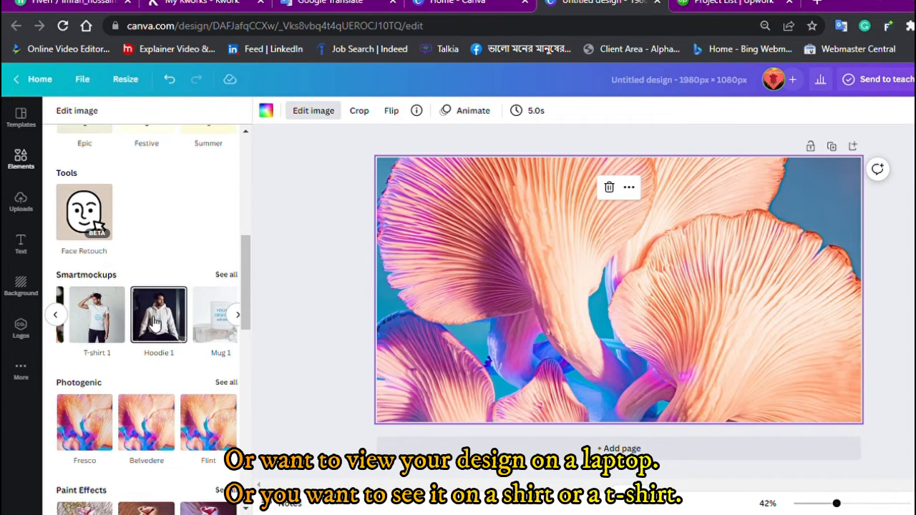
scroll(146, 324, right, 2)
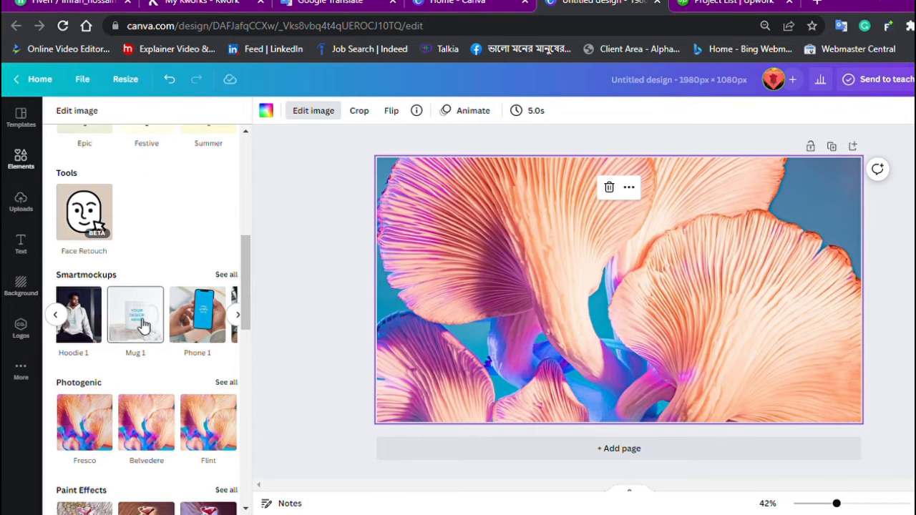
scroll(143, 323, right, 3)
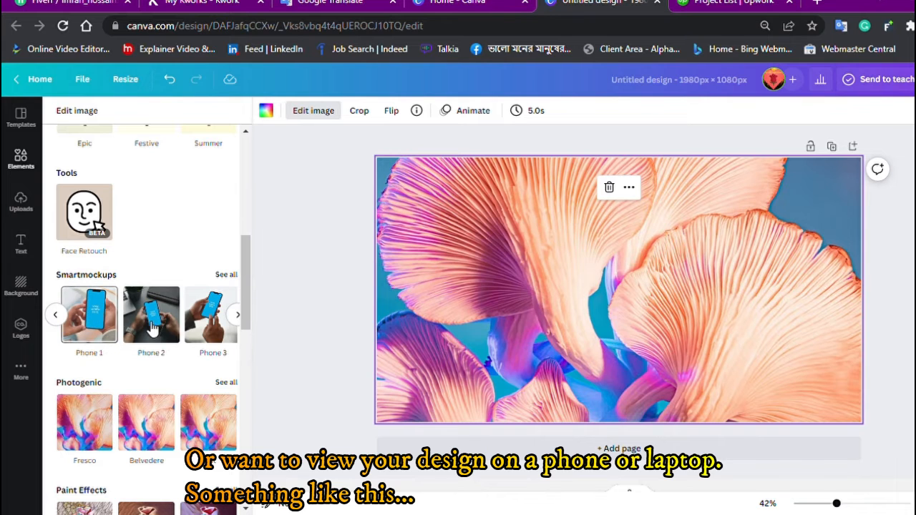
scroll(136, 322, right, 2)
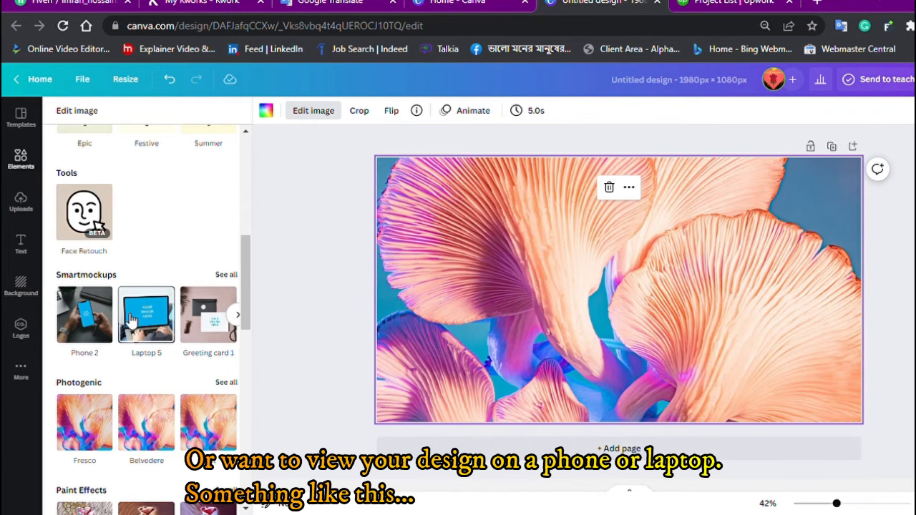
scroll(154, 322, up, 6)
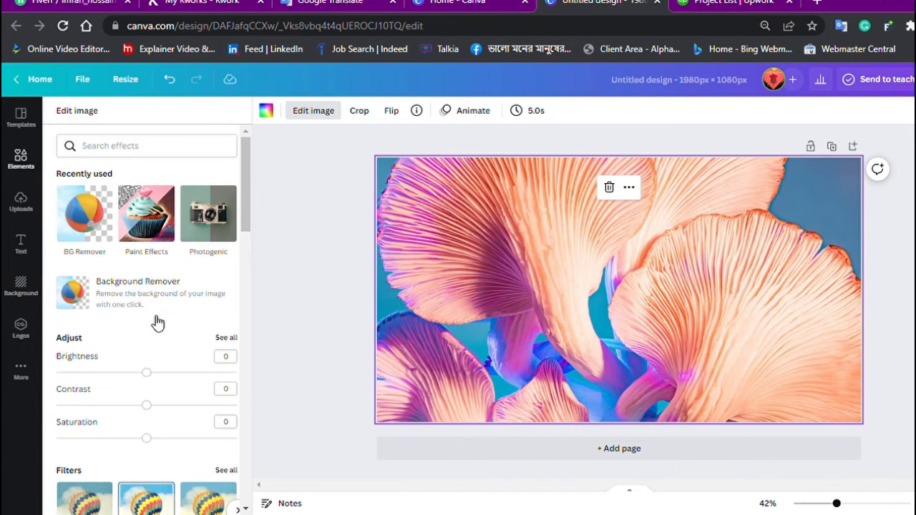
- Examine the Photogenic filters for the mushroom photo, from Natural, Warm and Cool through Vivid, Soft, Mono and Color Pop
click(222, 218)
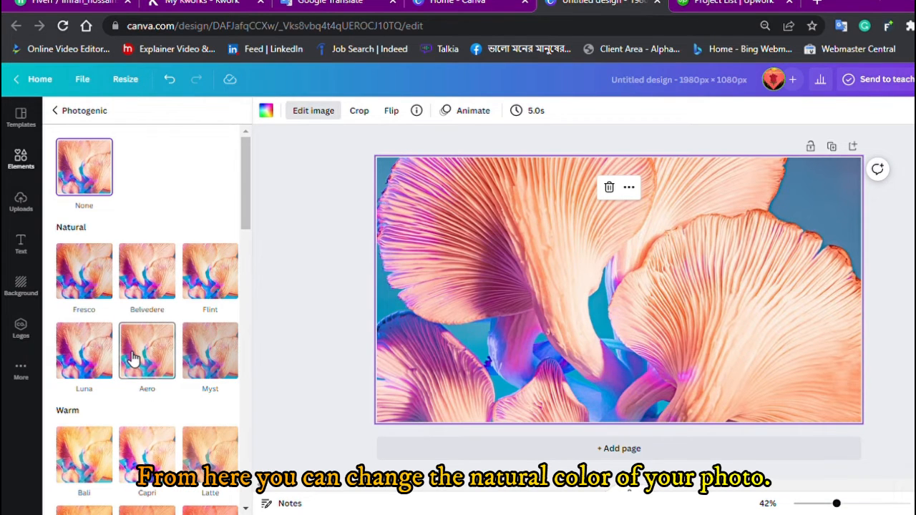
scroll(131, 358, down, 7)
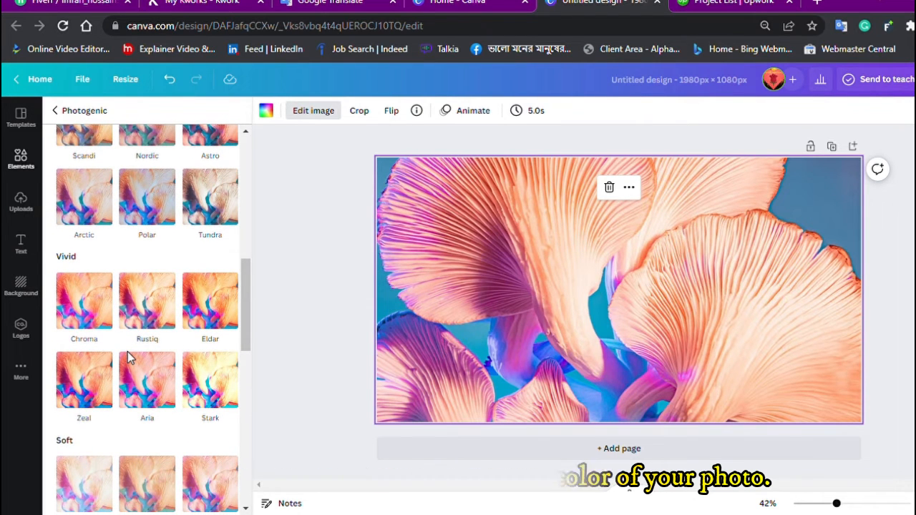
scroll(131, 358, down, 6)
scroll(132, 358, down, 3)
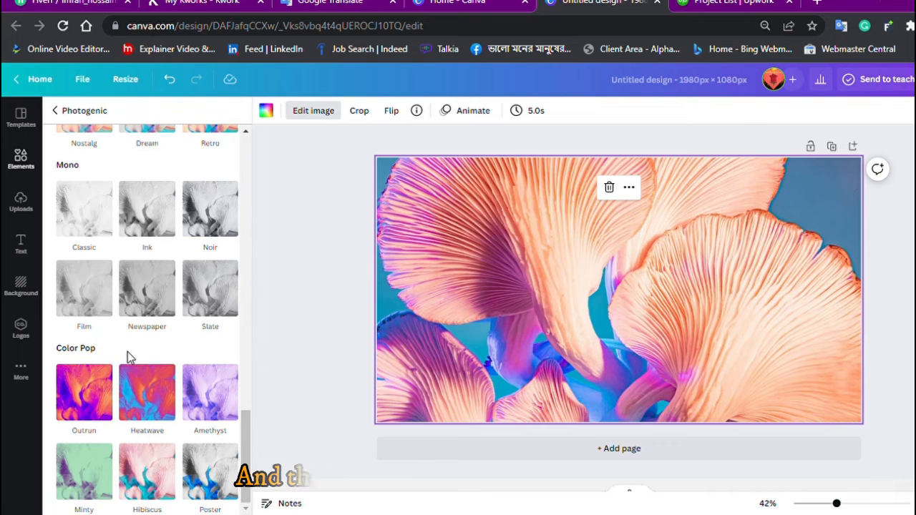
scroll(130, 358, up, 3)
scroll(131, 358, up, 8)
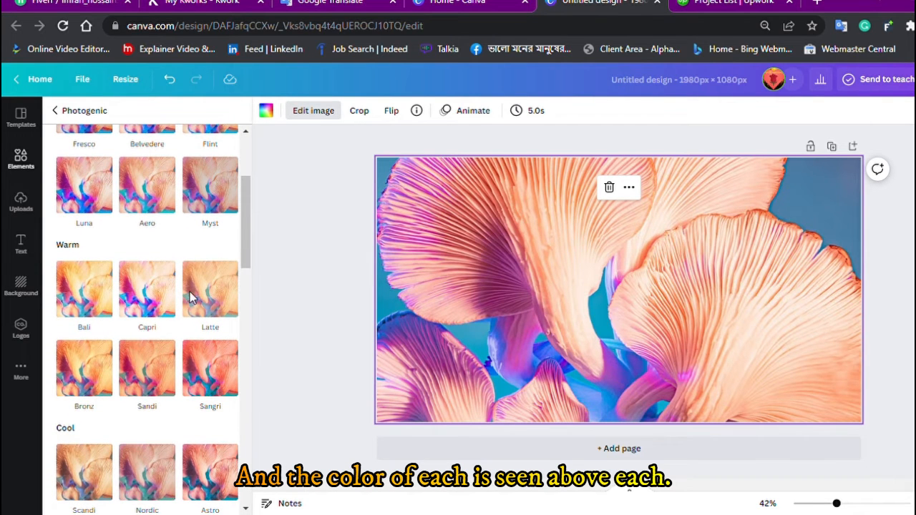
scroll(108, 243, up, 3)
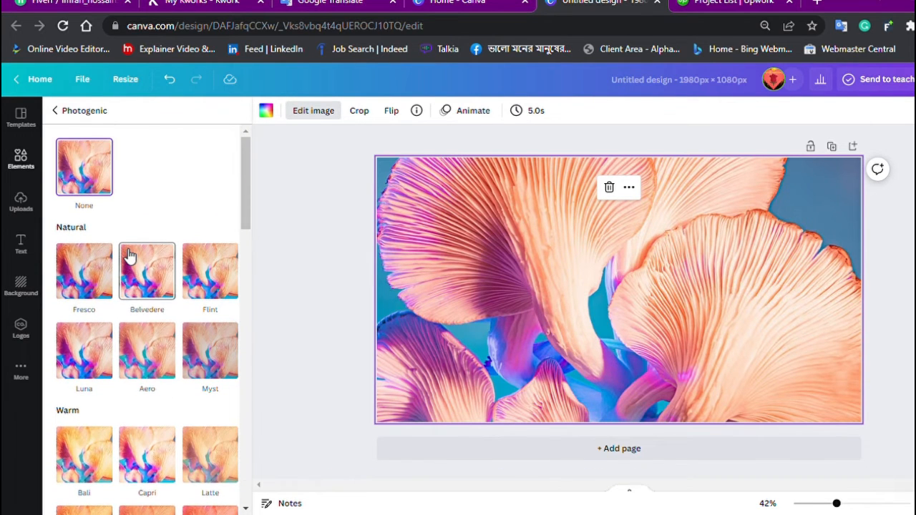
click(55, 111)
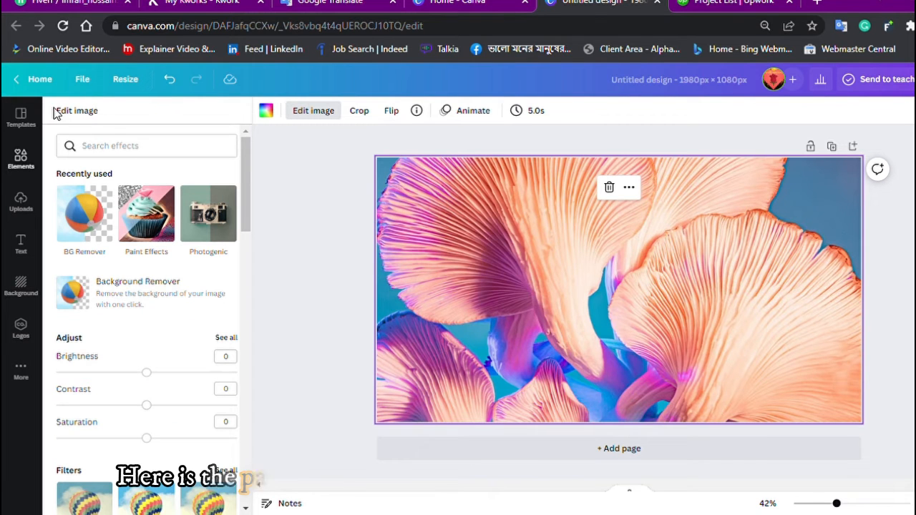
- Try the Trygon paint effect on the mushroom photo and discard it without applying
click(147, 218)
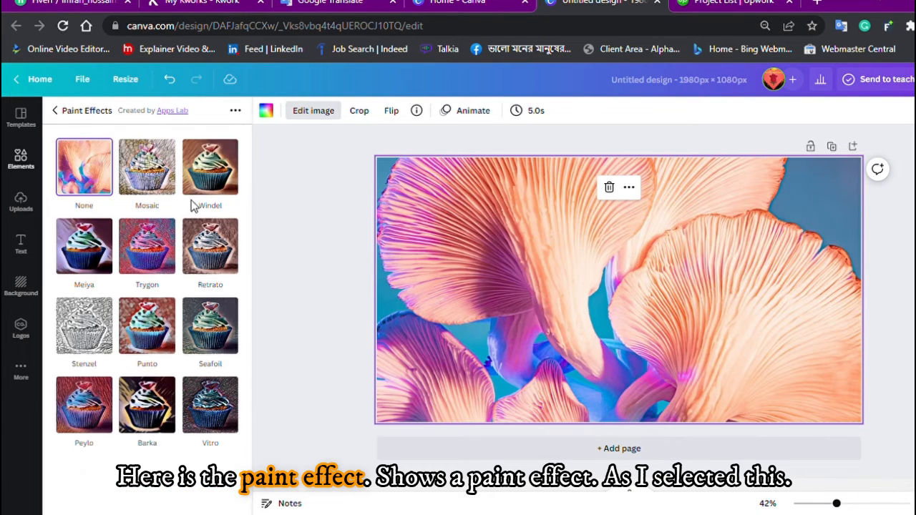
click(156, 249)
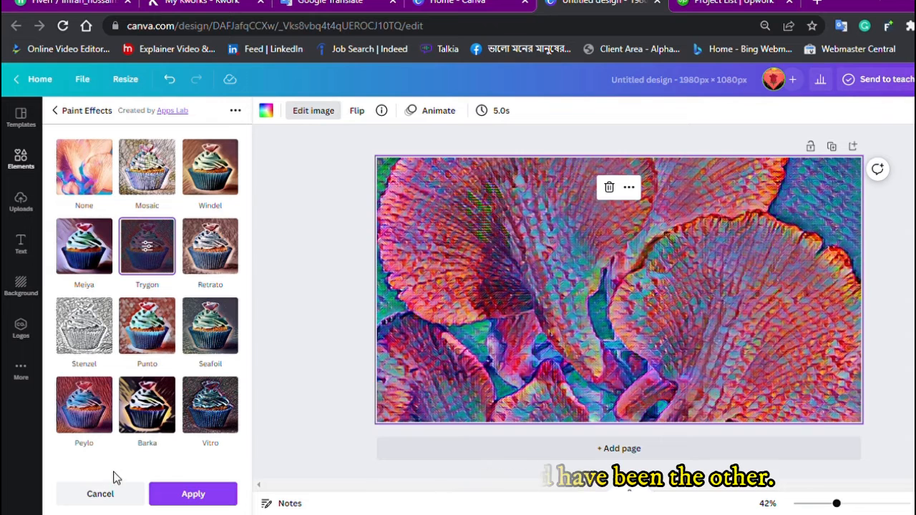
click(100, 493)
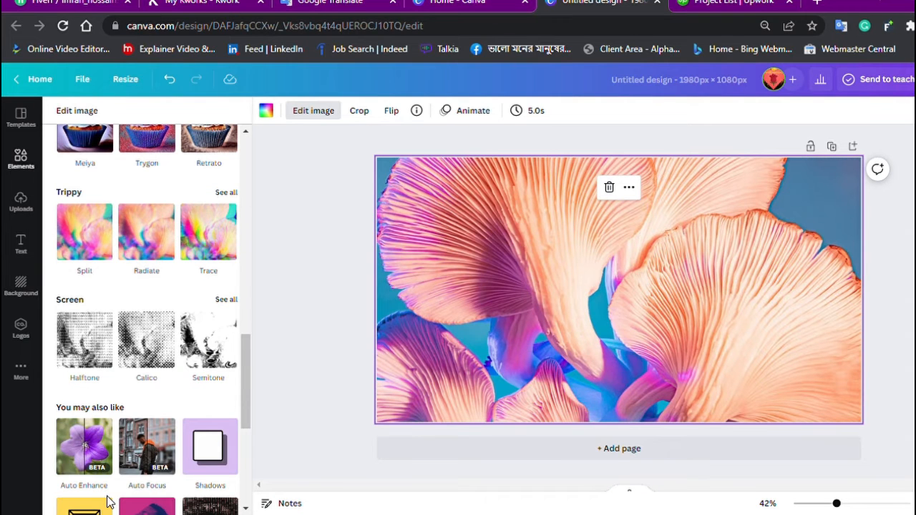
scroll(111, 330, up, 15)
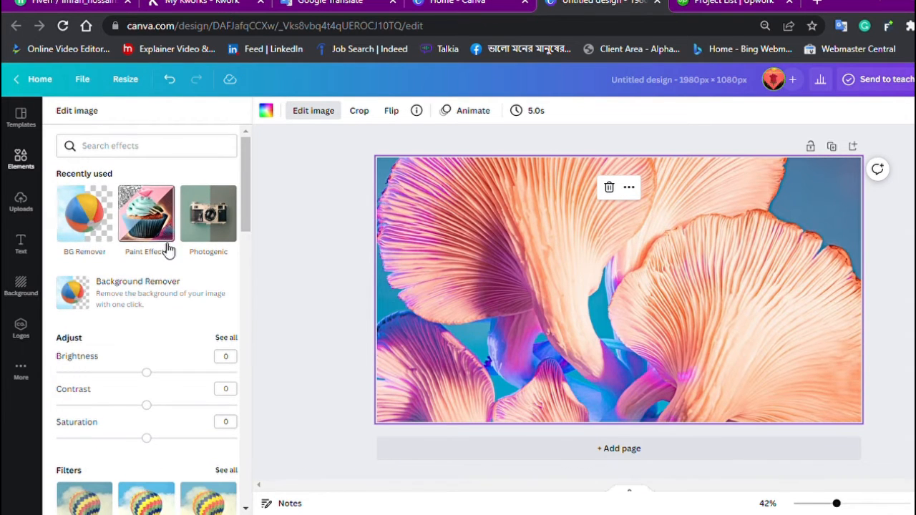
- Try removing the mushroom photo's background with Background Remover and undo the change
click(129, 293)
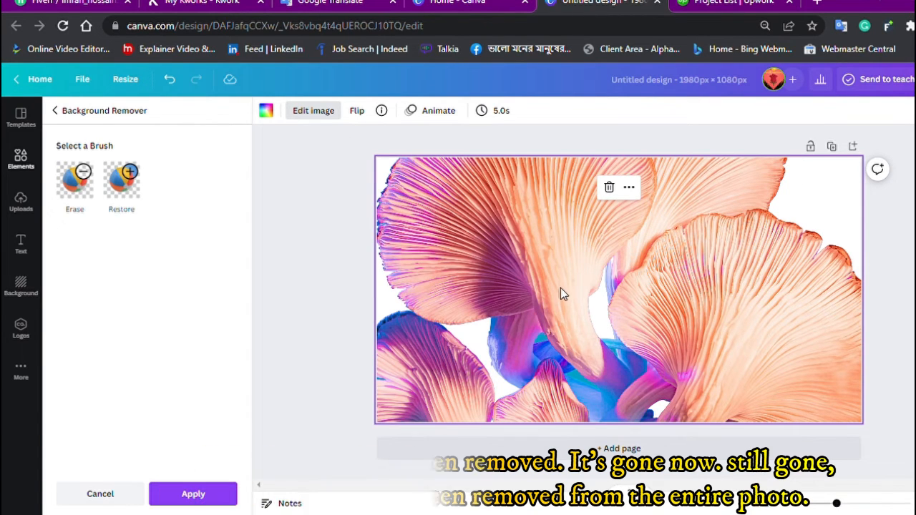
drag(558, 284, 654, 292)
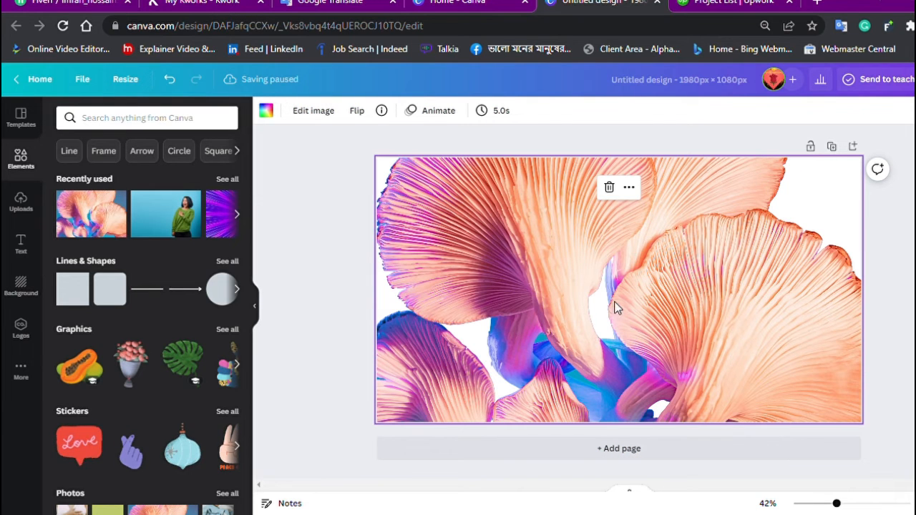
key(ctrl+z)
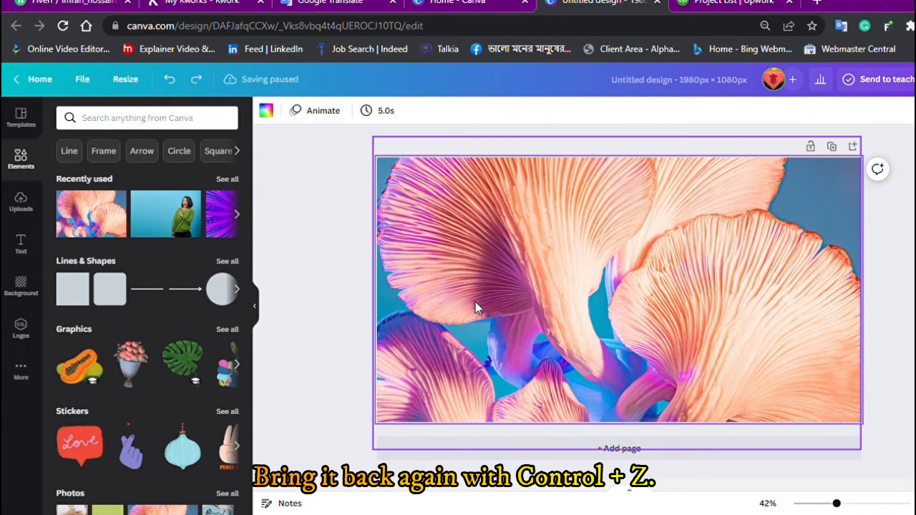
- Check the mushroom photo's image editing options again, close them and undo the background removal on the page
click(311, 358)
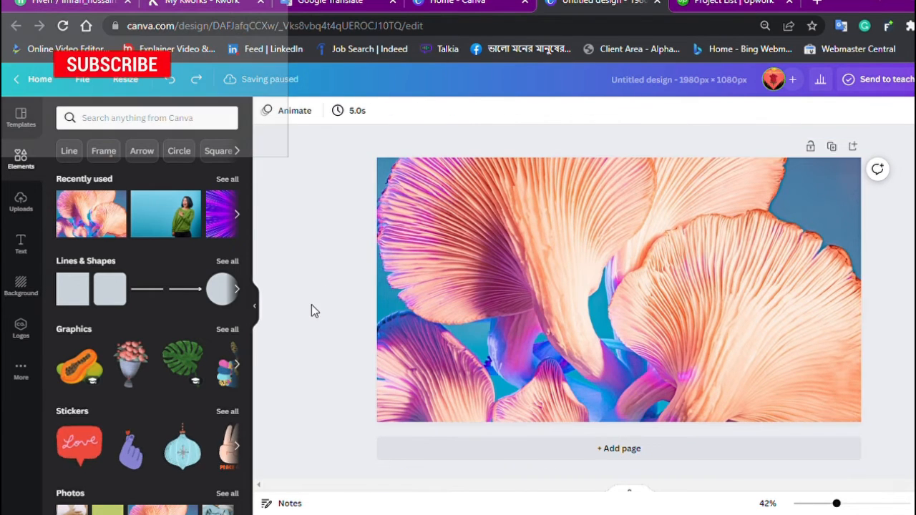
click(442, 223)
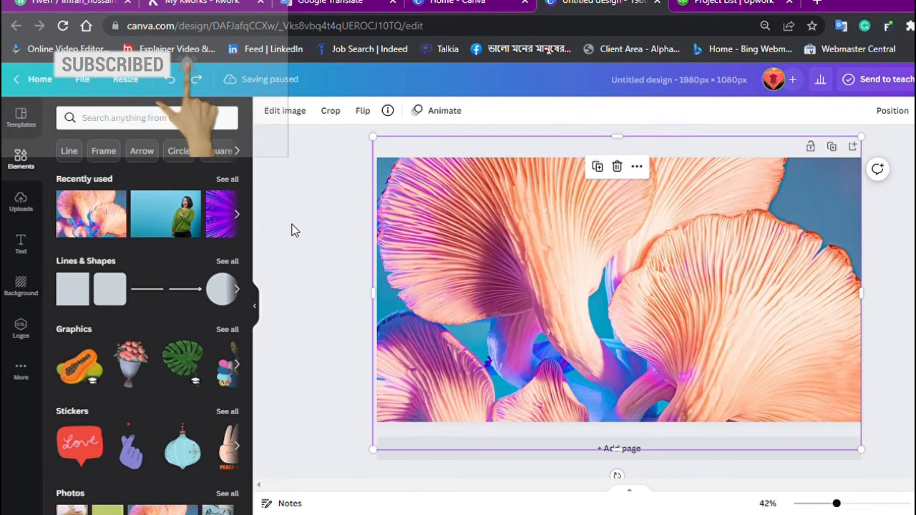
click(291, 113)
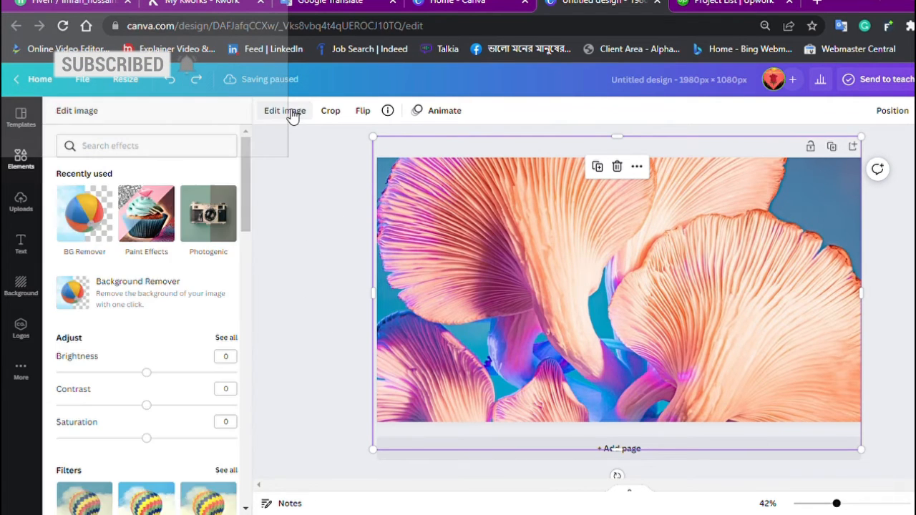
click(310, 193)
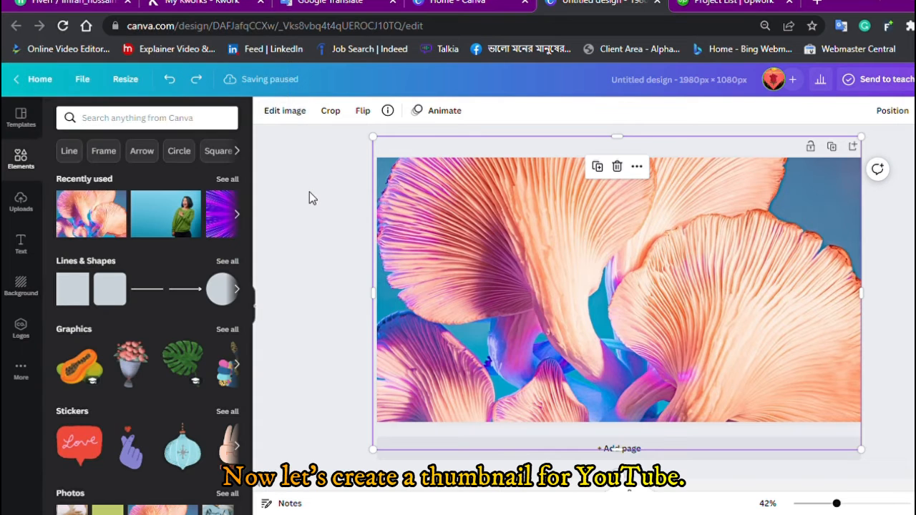
click(352, 268)
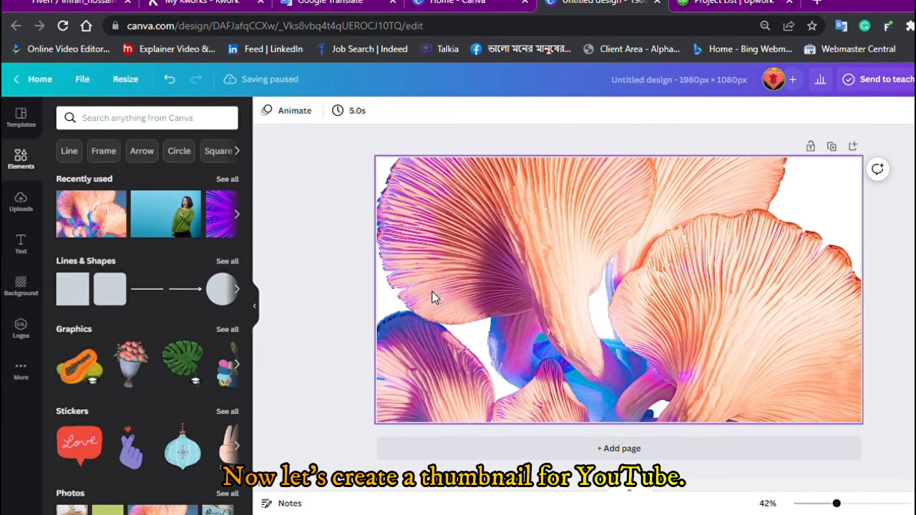
key(ctrl+z)
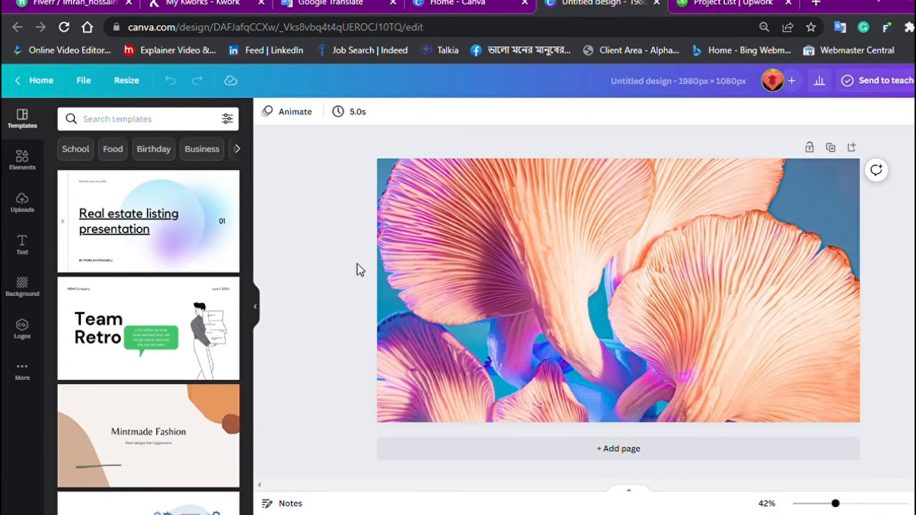
- Search the elements library for "wow" and limit the results to photos
click(23, 162)
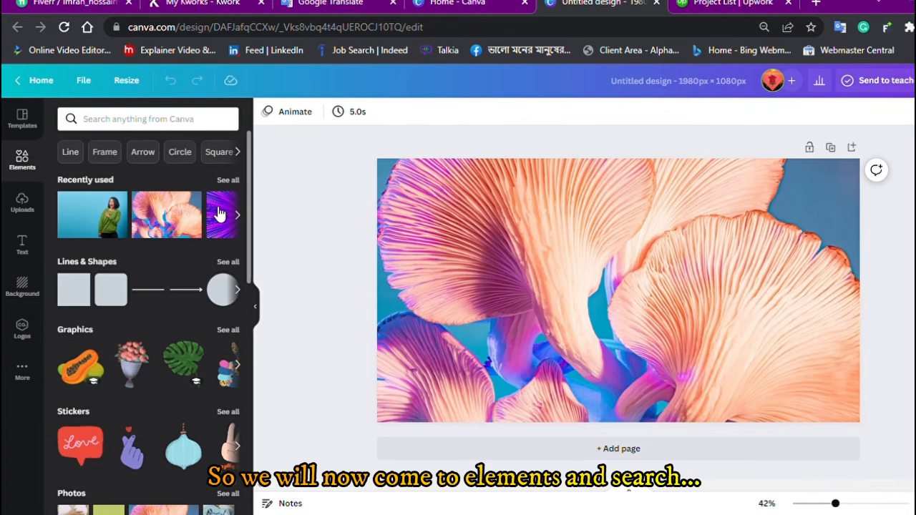
click(179, 123)
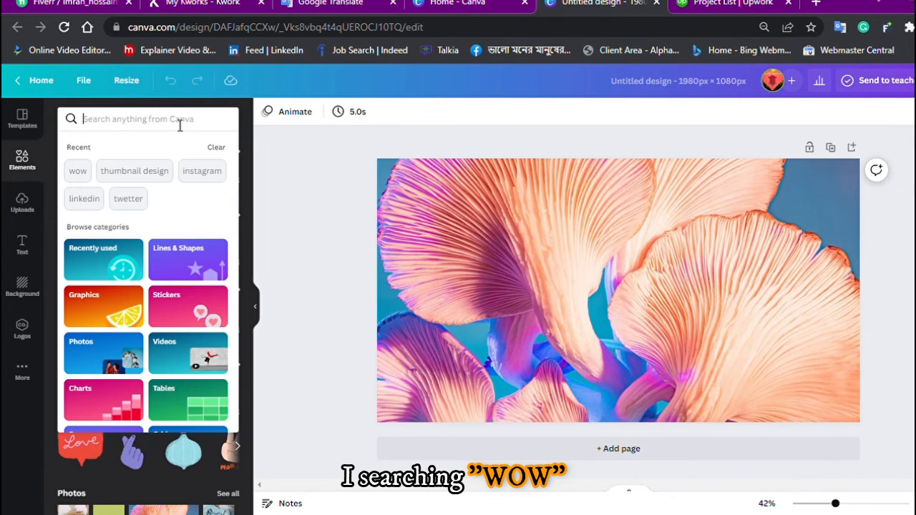
text(wow)
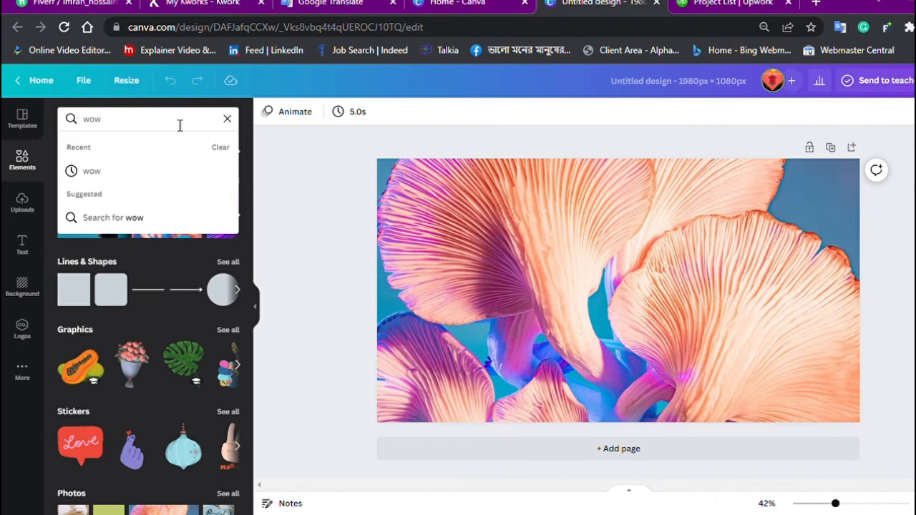
key(Return)
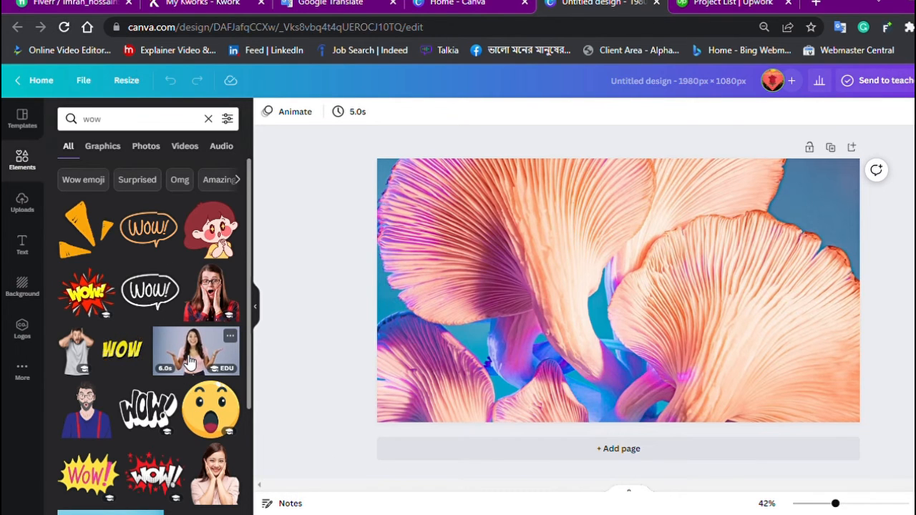
scroll(188, 358, down, 4)
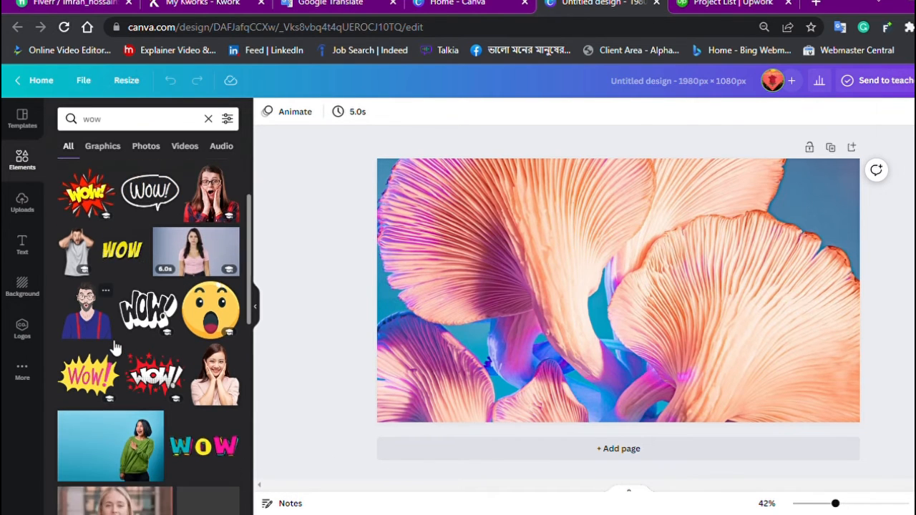
scroll(114, 347, down, 2)
scroll(120, 250, up, 6)
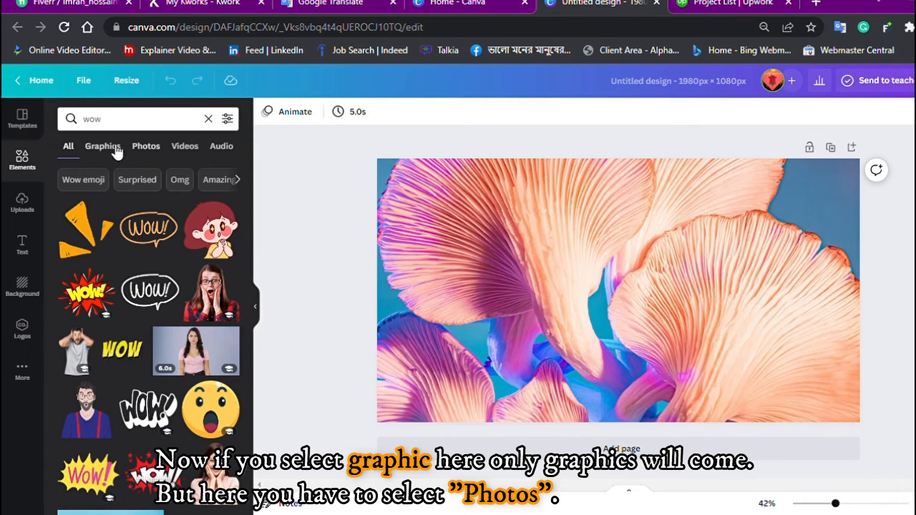
click(152, 150)
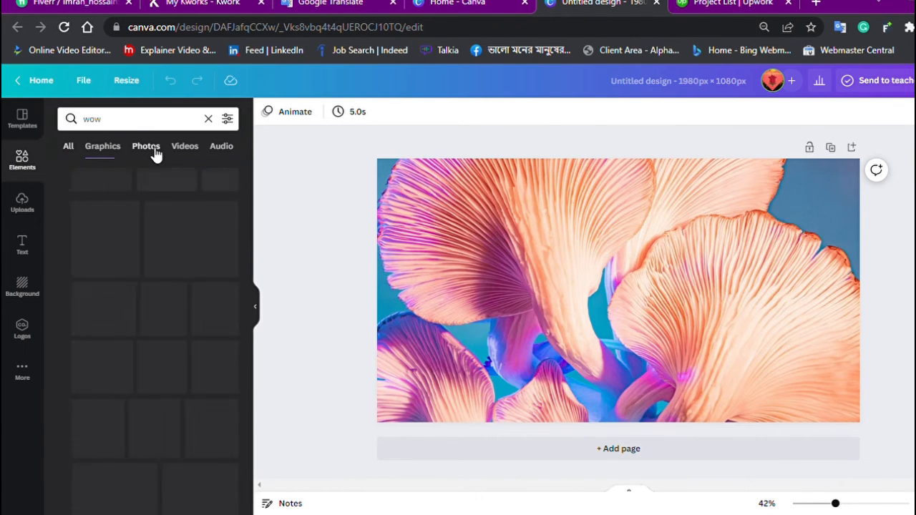
- Browse the "wow" photos and add the one of the surprised, pointing couple on an orange background to the page
scroll(148, 329, down, 5)
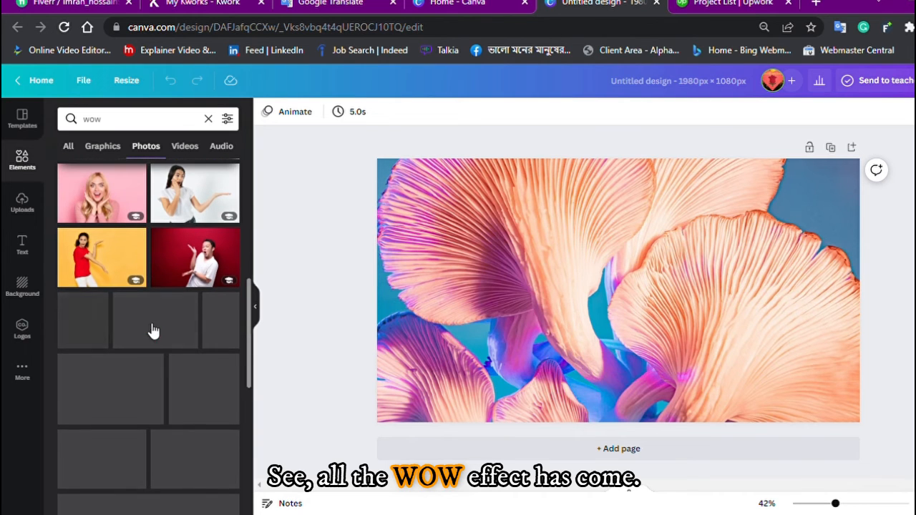
scroll(151, 330, down, 5)
scroll(150, 328, down, 1)
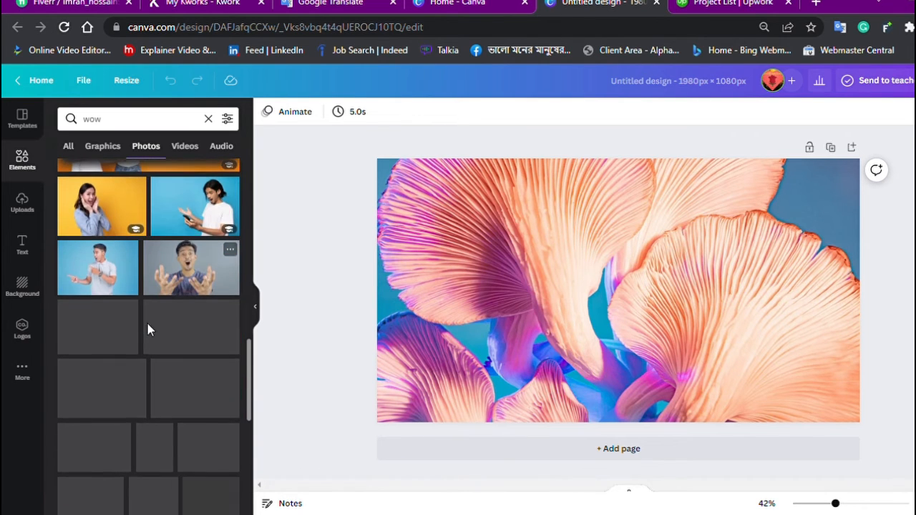
scroll(150, 328, up, 3)
scroll(152, 329, down, 5)
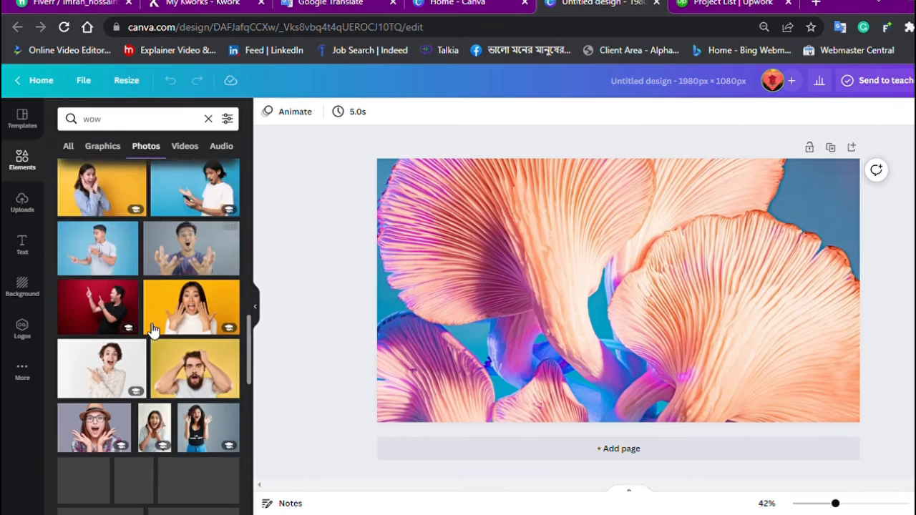
scroll(152, 329, down, 3)
scroll(151, 329, up, 3)
scroll(148, 328, down, 5)
scroll(148, 329, down, 1)
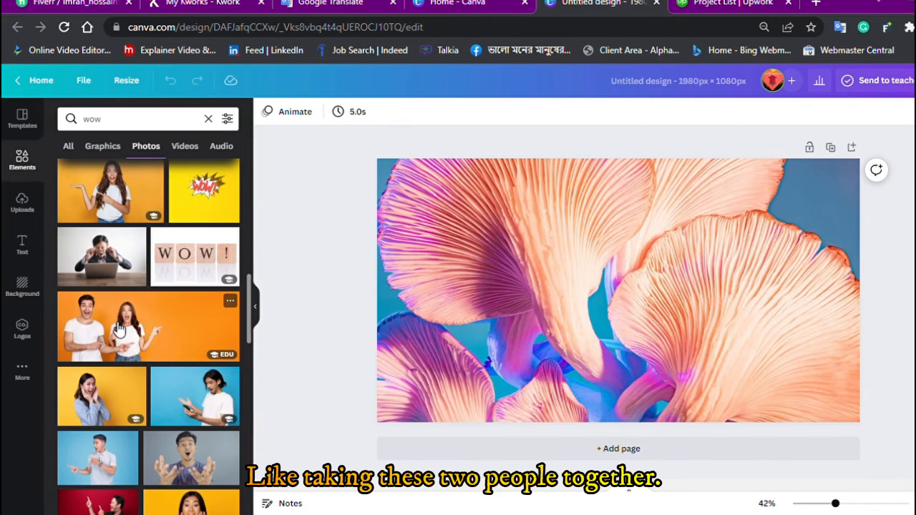
click(120, 329)
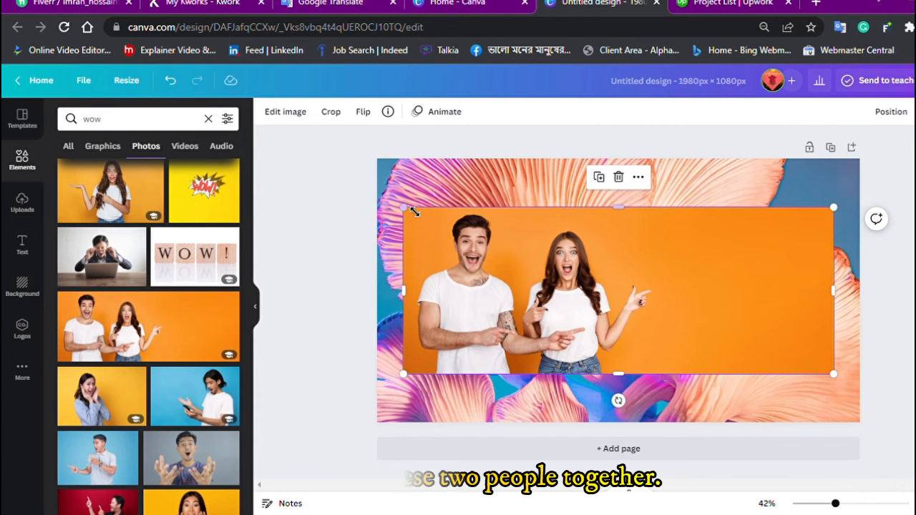
- Enlarge the couple photo slightly past the page's left edge and remove its orange background
drag(412, 214, 375, 201)
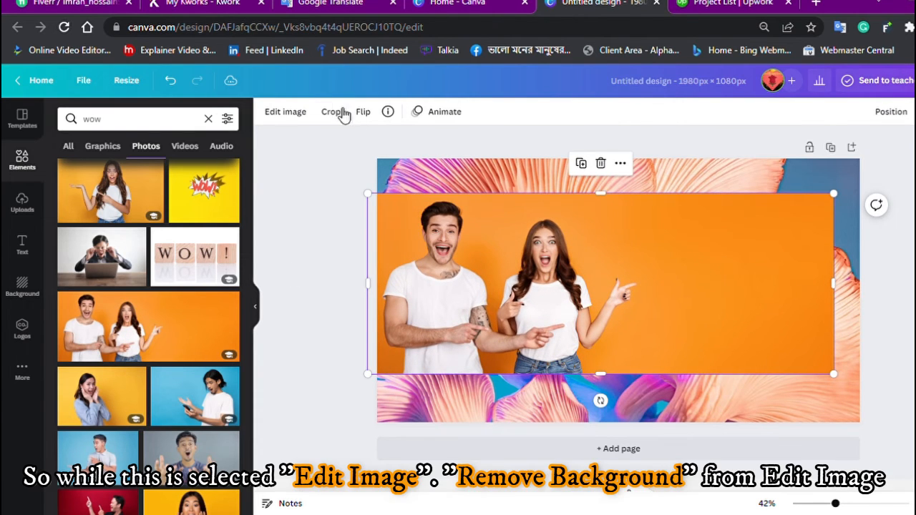
click(290, 114)
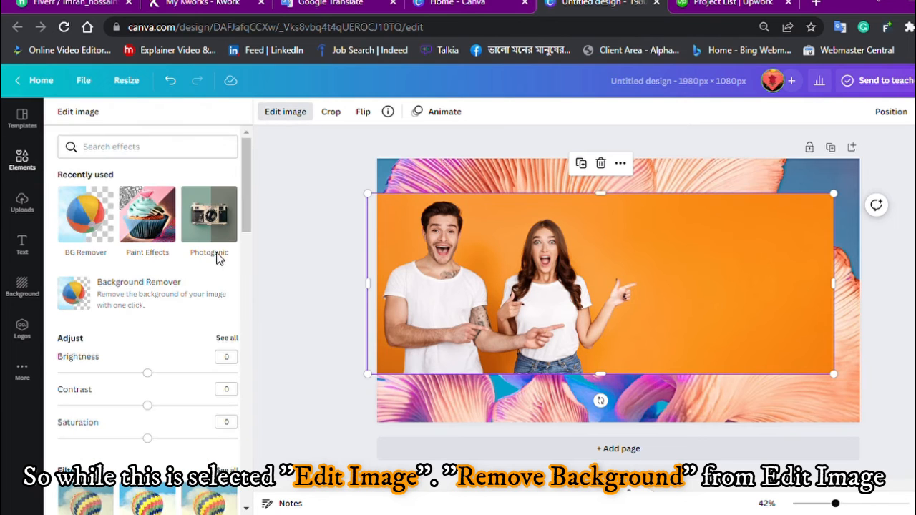
click(73, 227)
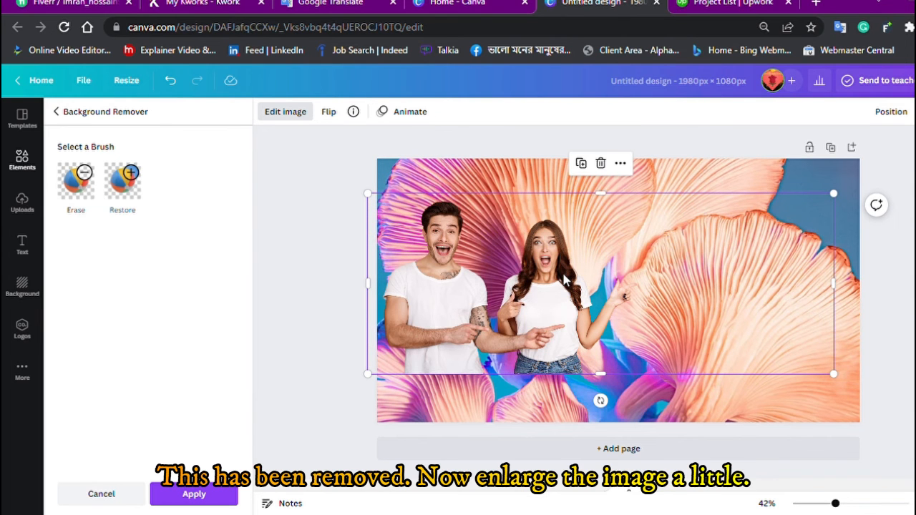
- Enlarge the couple cutout to nearly the full page height and move it against the page's left edge
drag(373, 201, 275, 147)
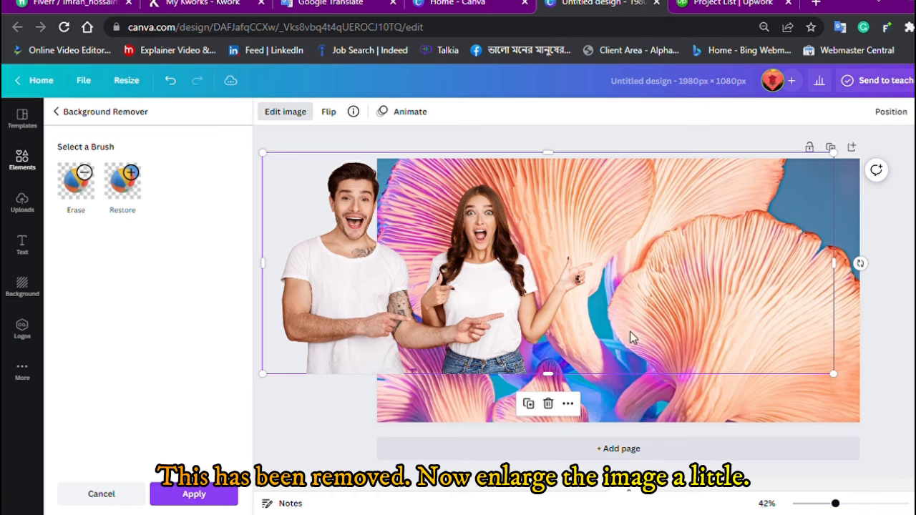
drag(547, 375, 565, 383)
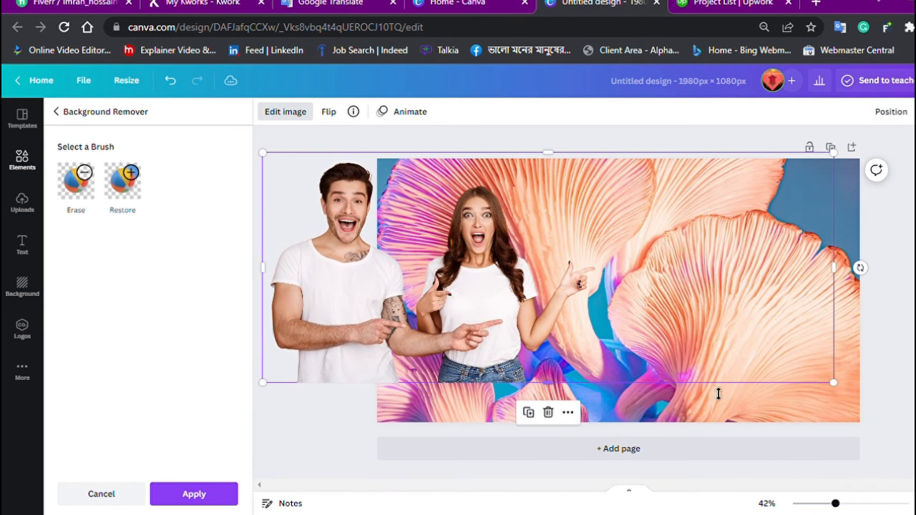
drag(835, 384, 889, 409)
drag(332, 343, 444, 362)
click(539, 161)
click(539, 161)
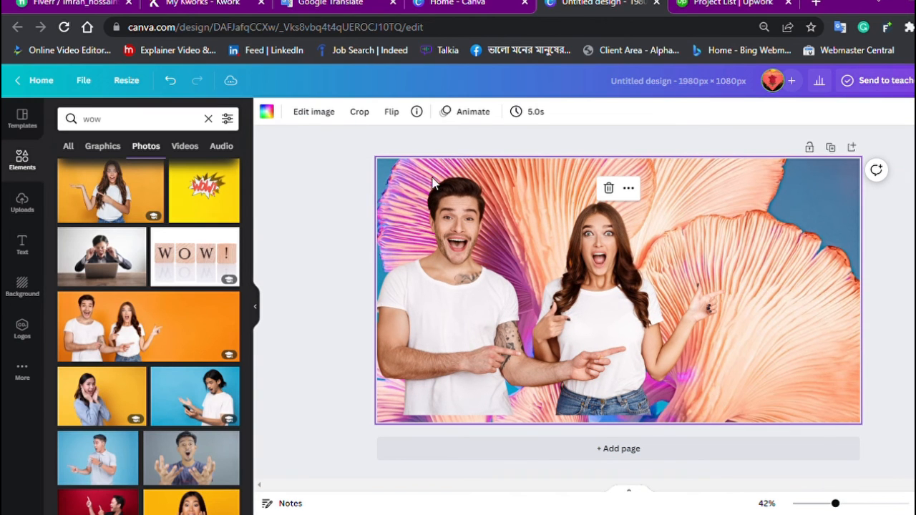
click(309, 243)
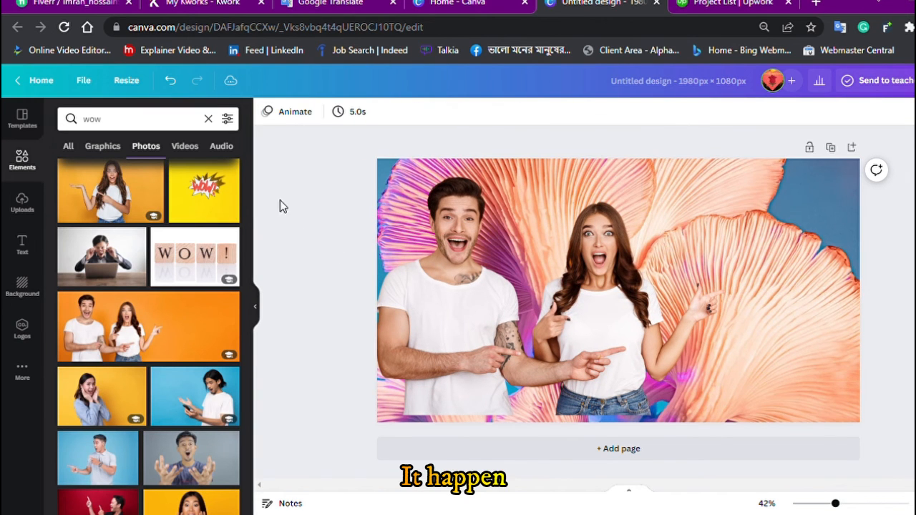
- Clear the "wow" search in the elements library
click(209, 120)
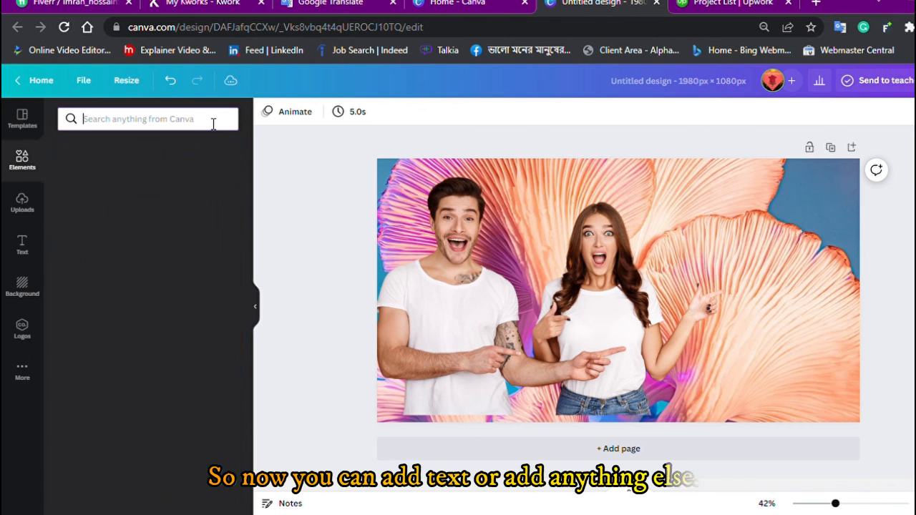